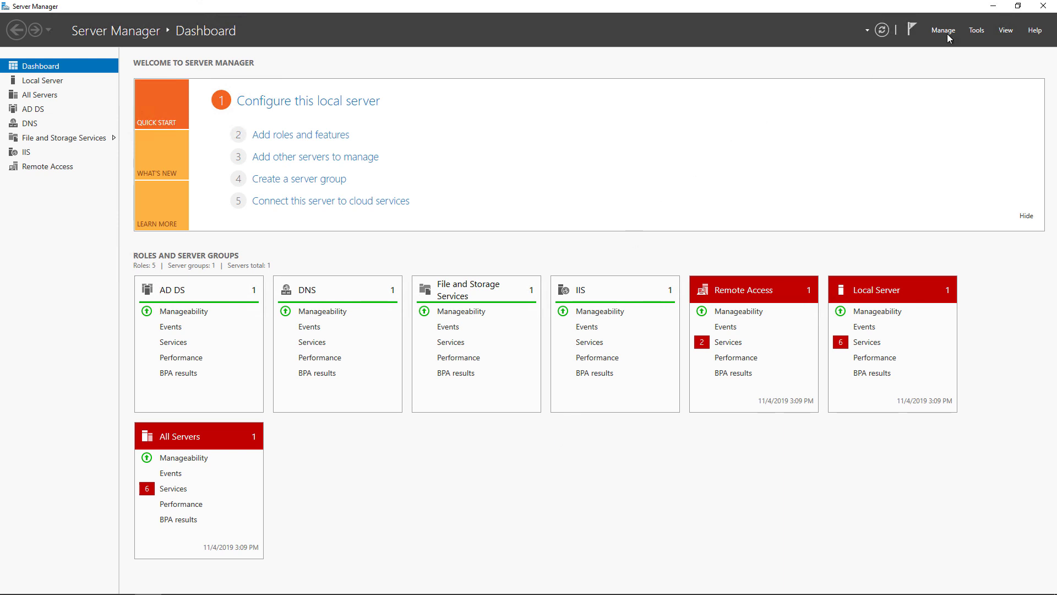
# Launch Group Policy Management from Server Manager's Tools menu.
pyautogui.click(976, 31)
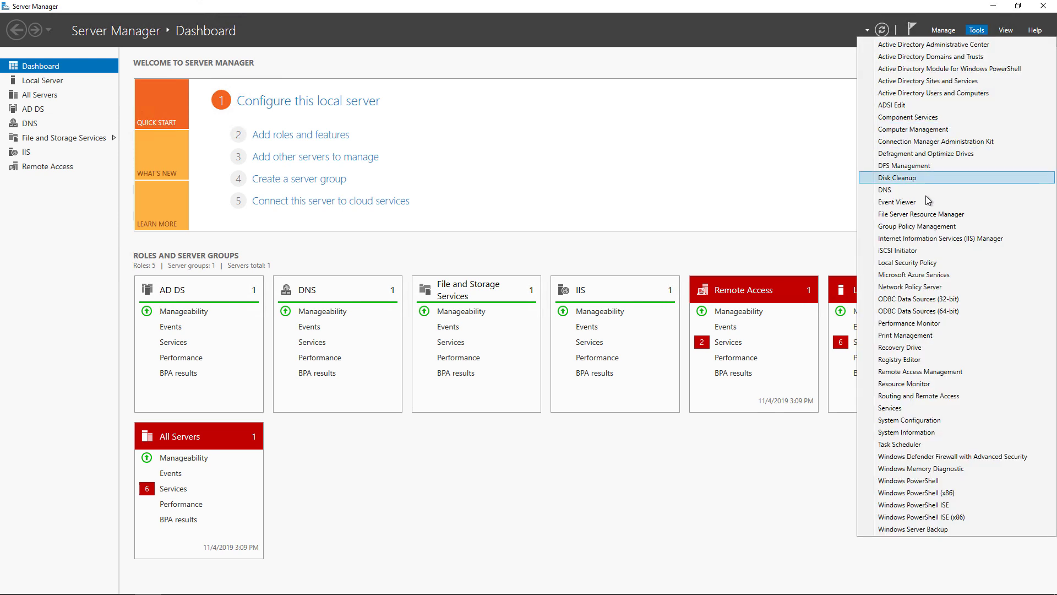
pyautogui.click(918, 227)
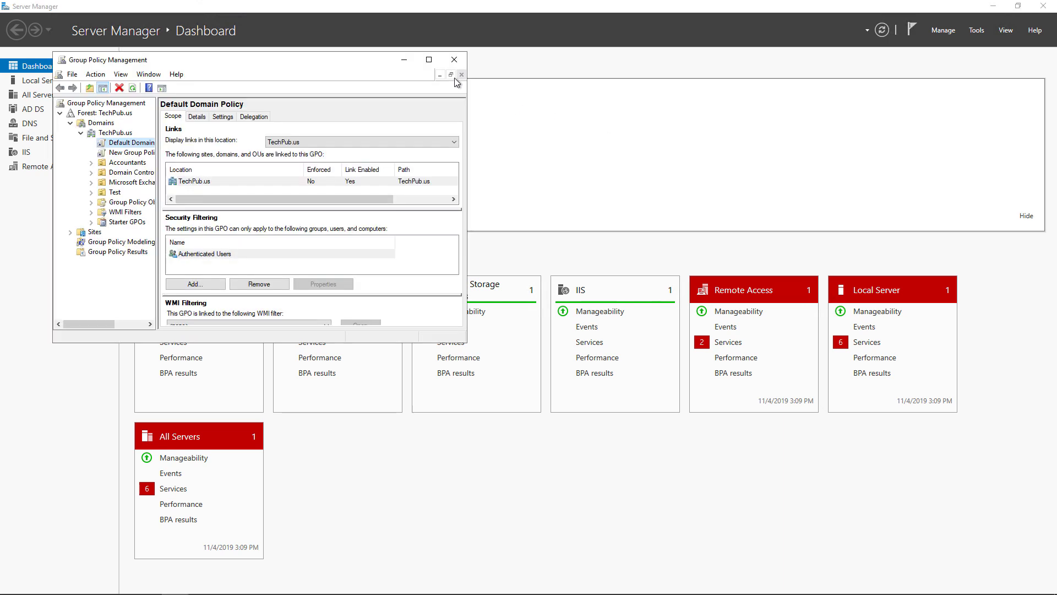
# Maximize the console, widen the tree, review the domain policies, then select the empty Accountants OU.
pyautogui.click(429, 61)
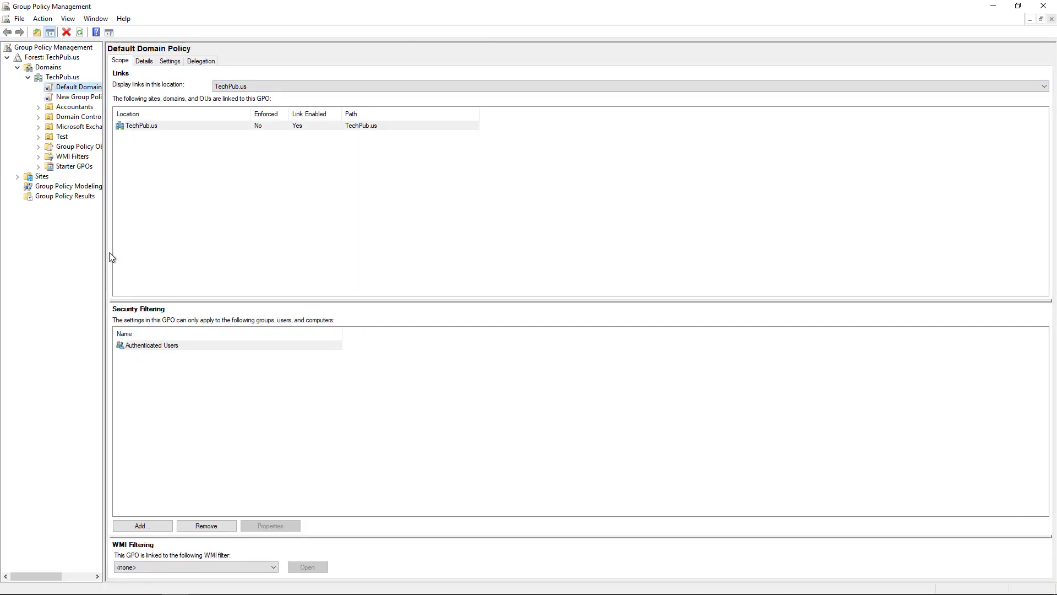
pyautogui.moveTo(104, 256); pyautogui.dragTo(234, 259)
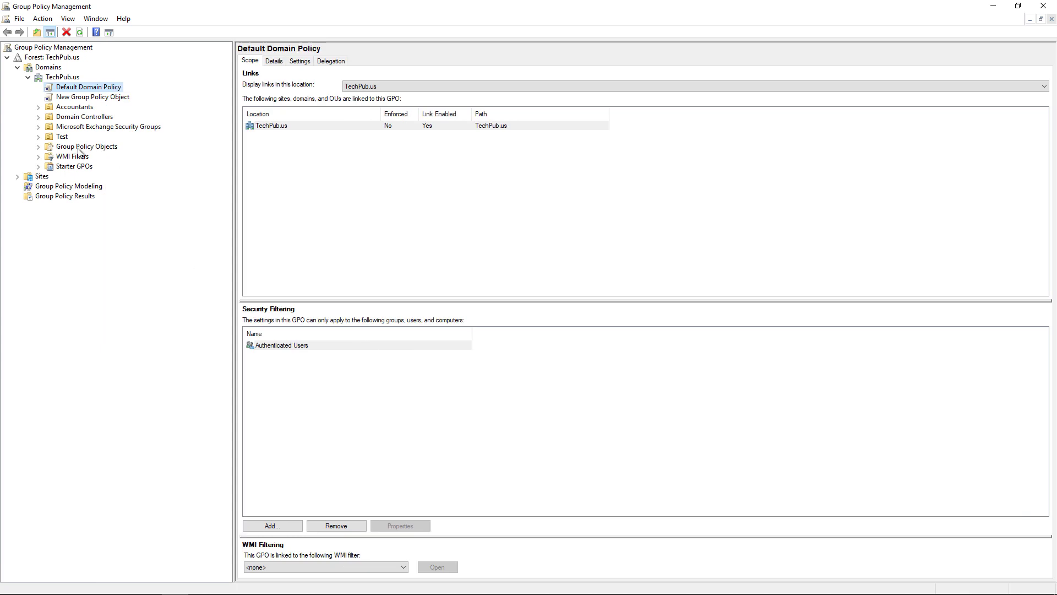
pyautogui.click(39, 117)
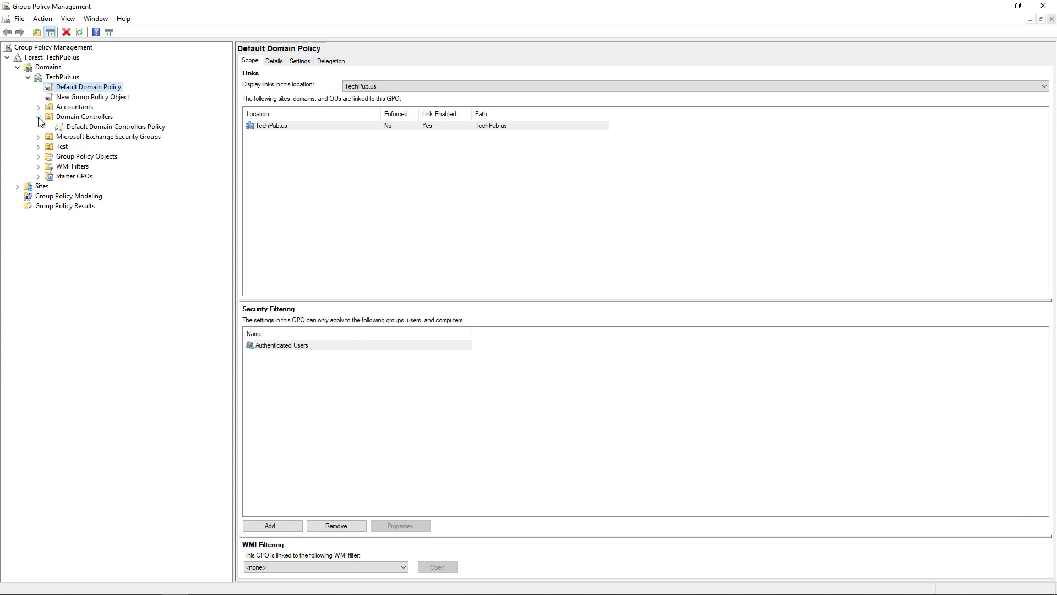
pyautogui.click(87, 127)
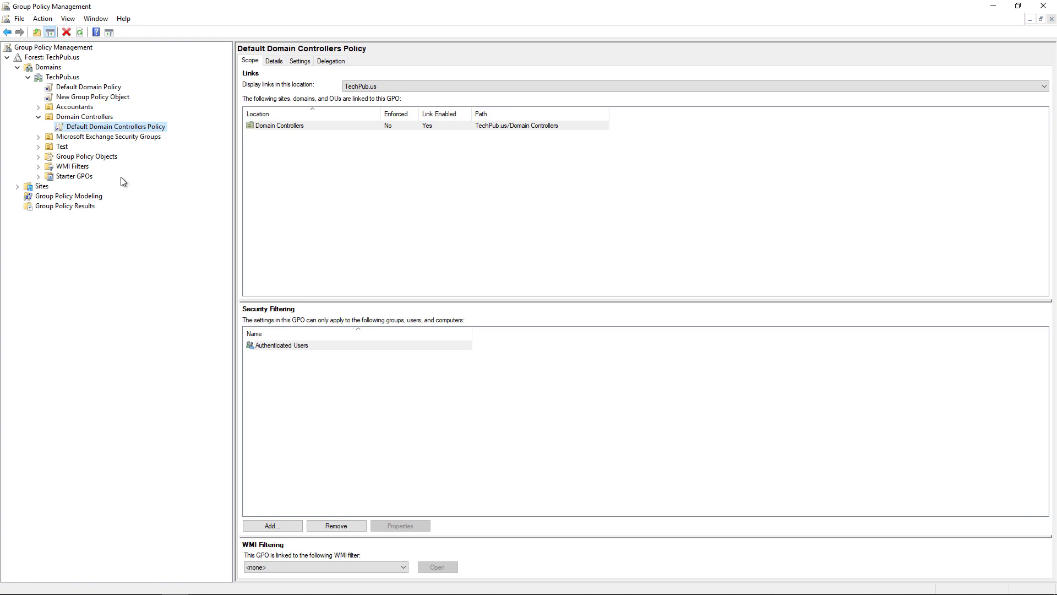
pyautogui.click(94, 88)
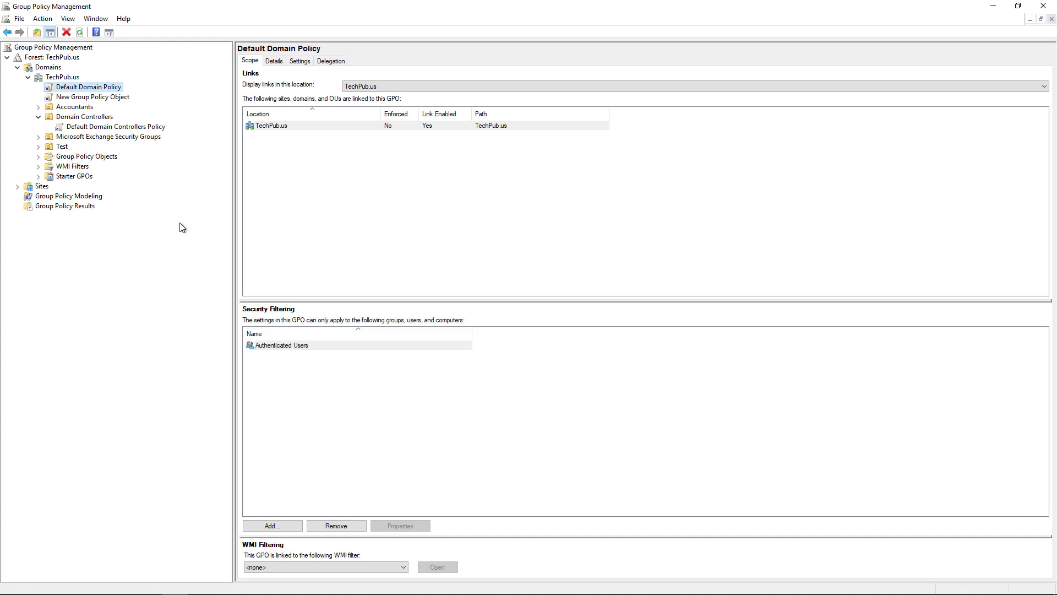
pyautogui.click(61, 147)
pyautogui.click(67, 106)
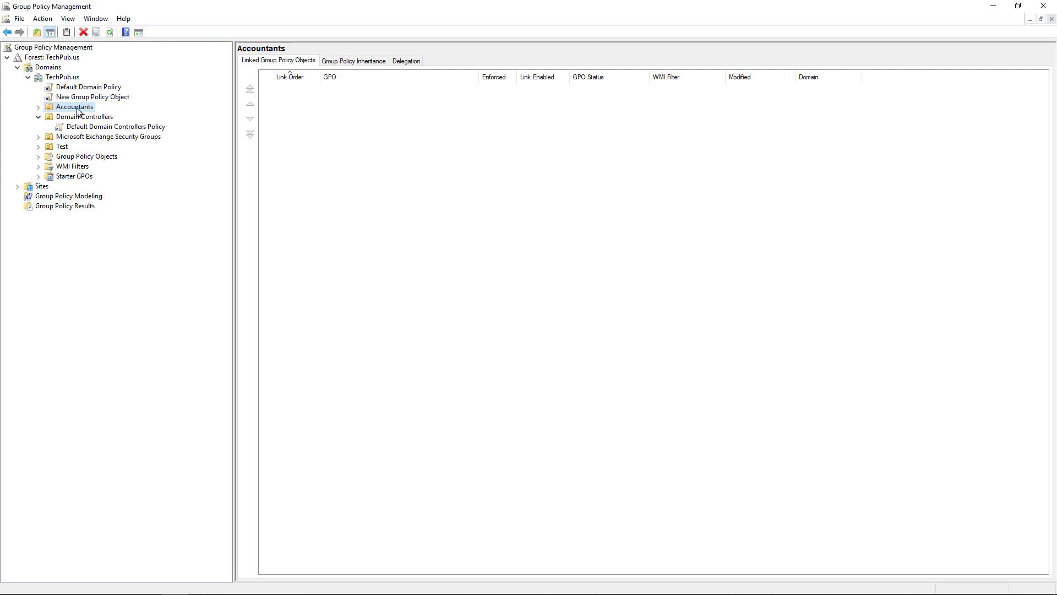
# From the Accountants OU, create and link a new GPO named 'Redirect Documents'.
pyautogui.rightClick(78, 112)
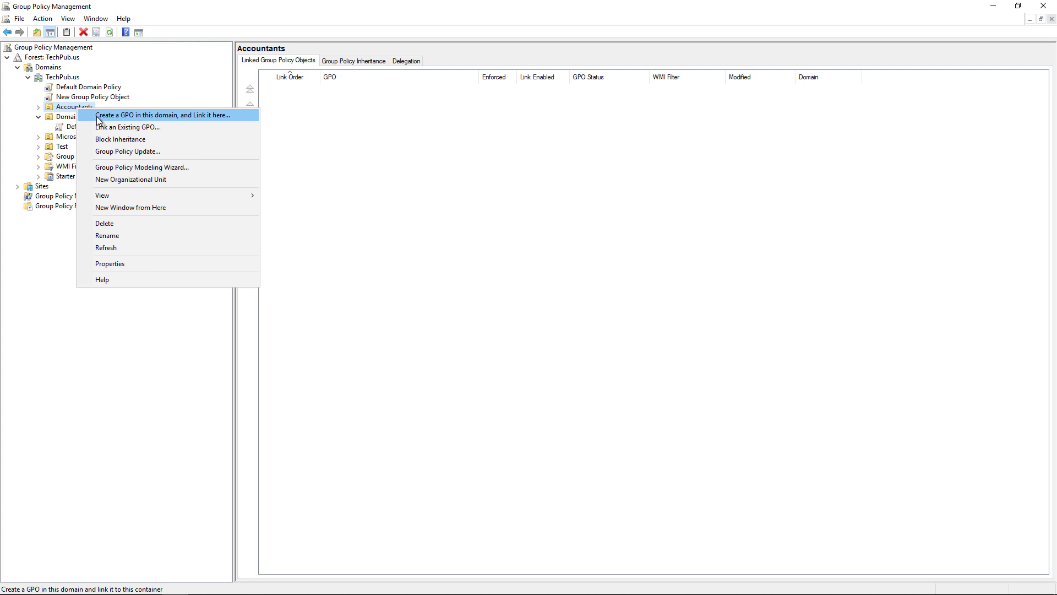
pyautogui.click(98, 116)
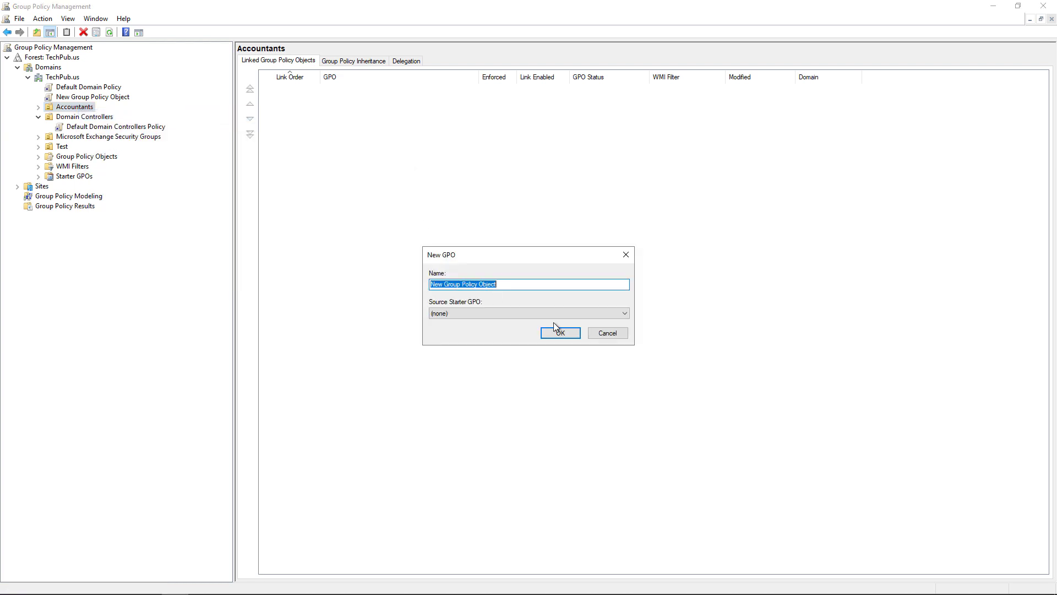
pyautogui.write('Redirect Documents')
pyautogui.click(560, 333)
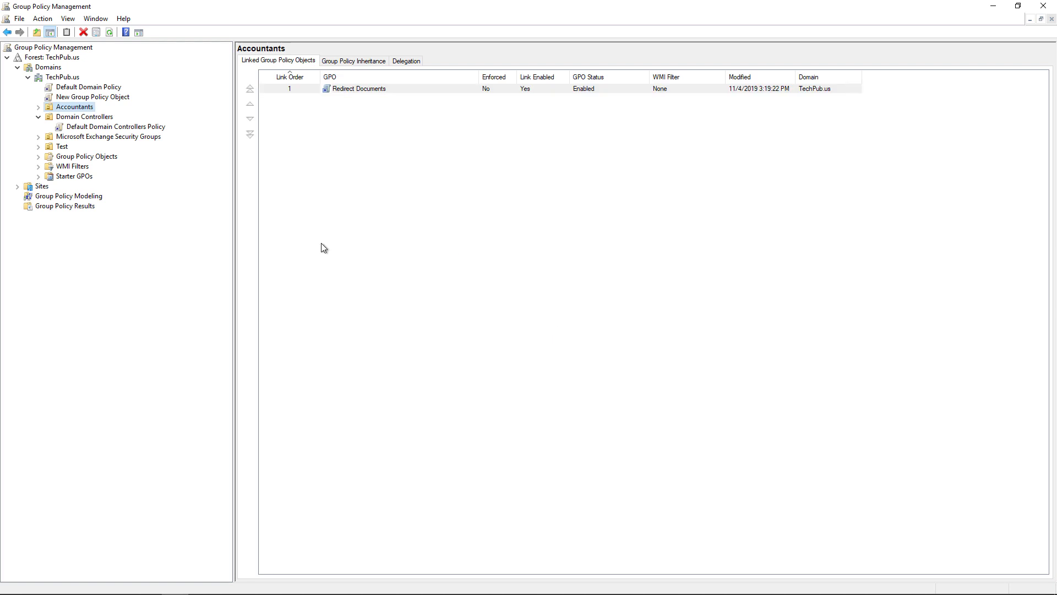
# Open the Redirect Documents GPO in the policy editor, maximized.
pyautogui.rightClick(367, 90)
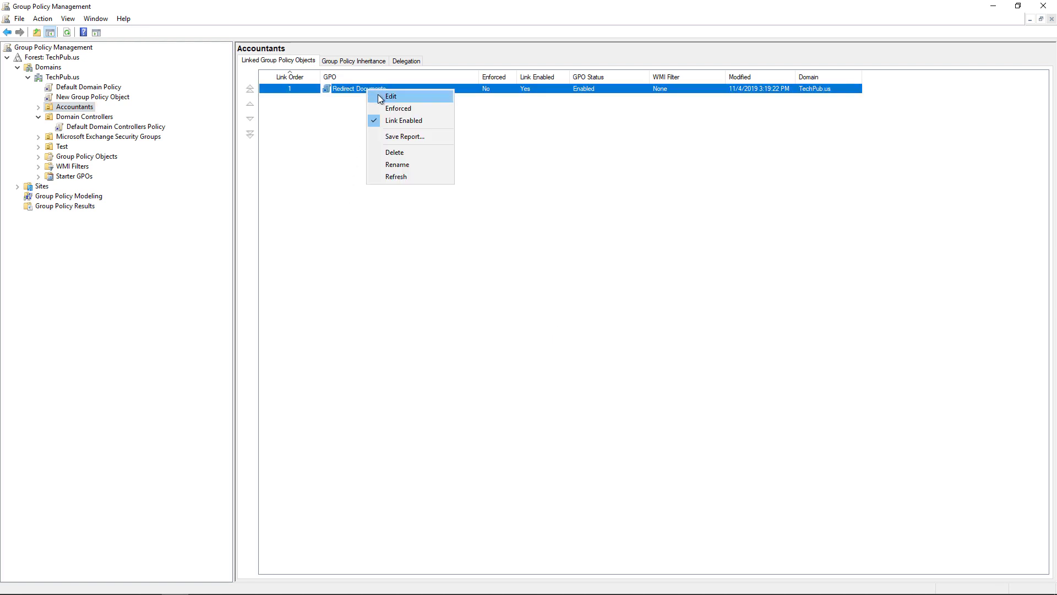
pyautogui.click(380, 97)
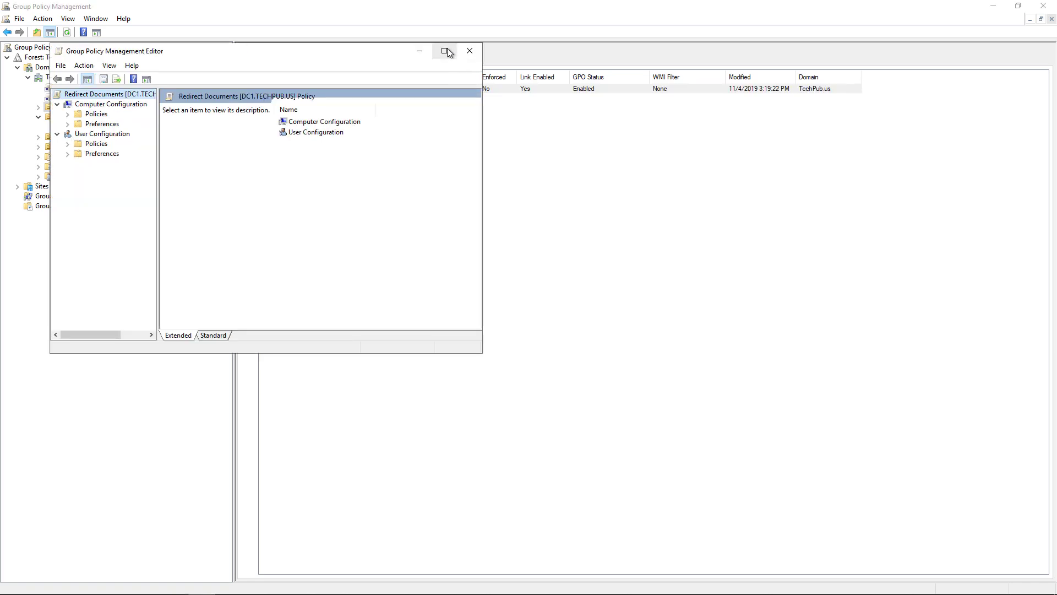
pyautogui.click(445, 51)
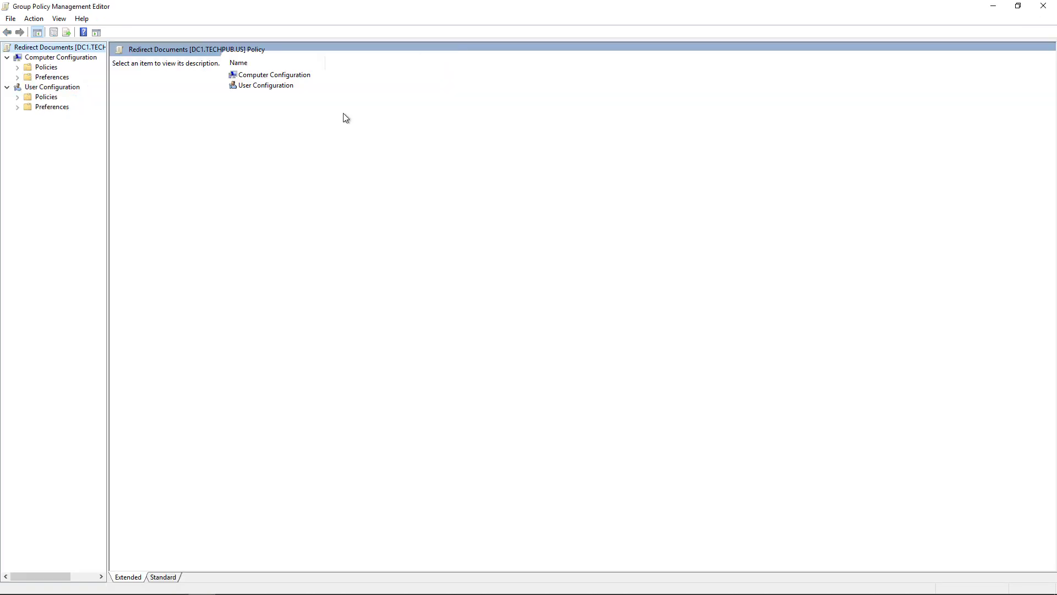
# Navigate User Configuration > Policies > Windows Settings to the Folder Redirection folder list.
pyautogui.click(22, 107)
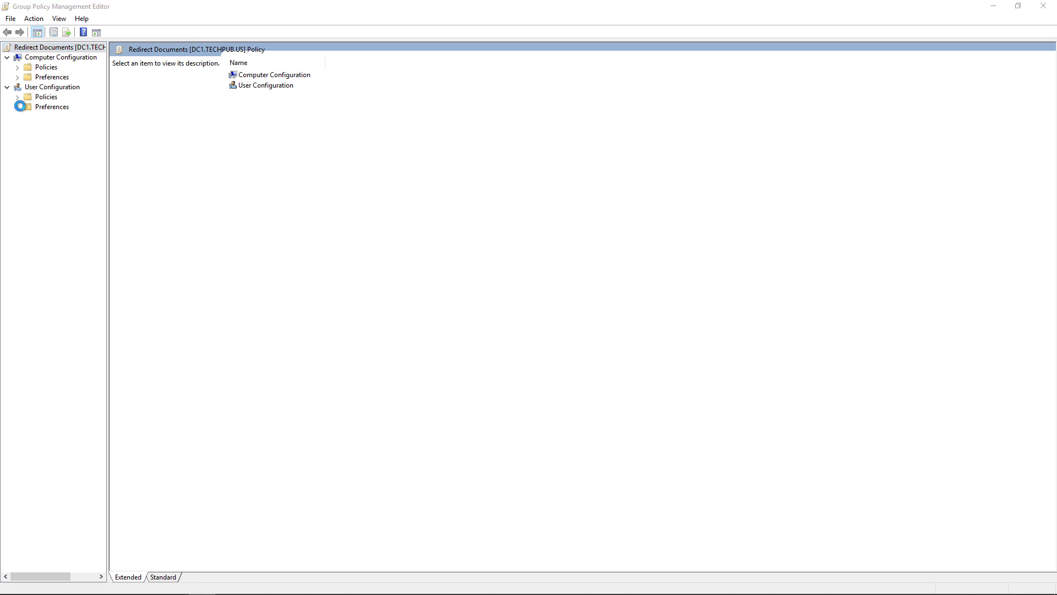
pyautogui.click(18, 97)
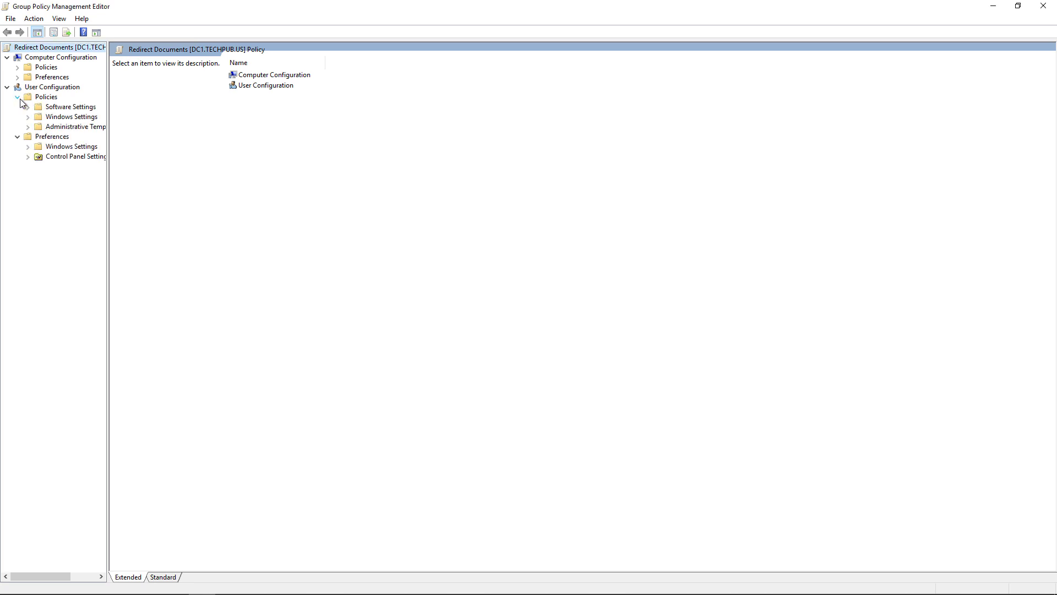
pyautogui.click(59, 127)
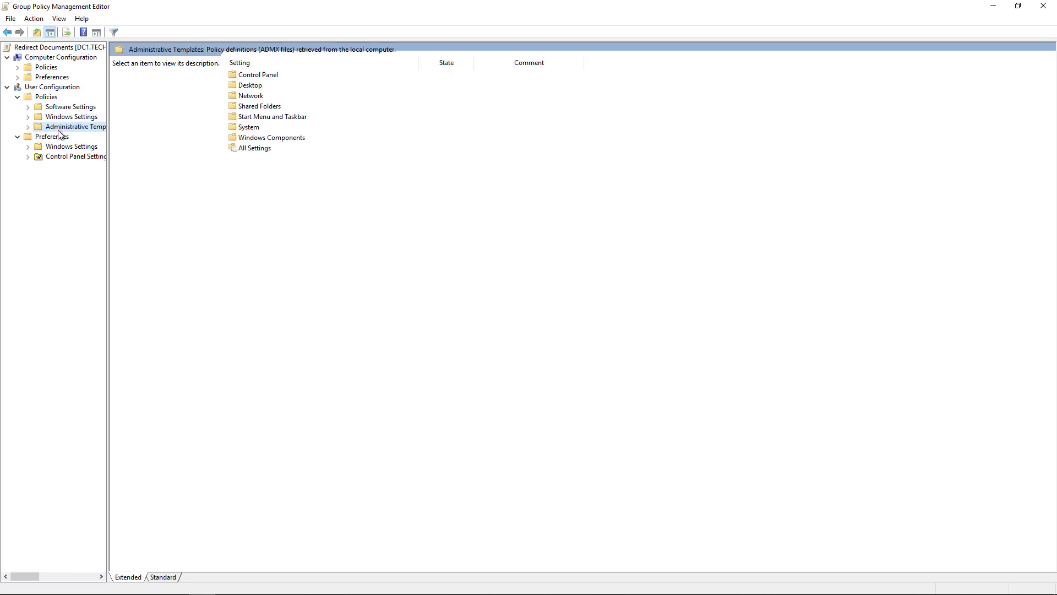
pyautogui.click(28, 127)
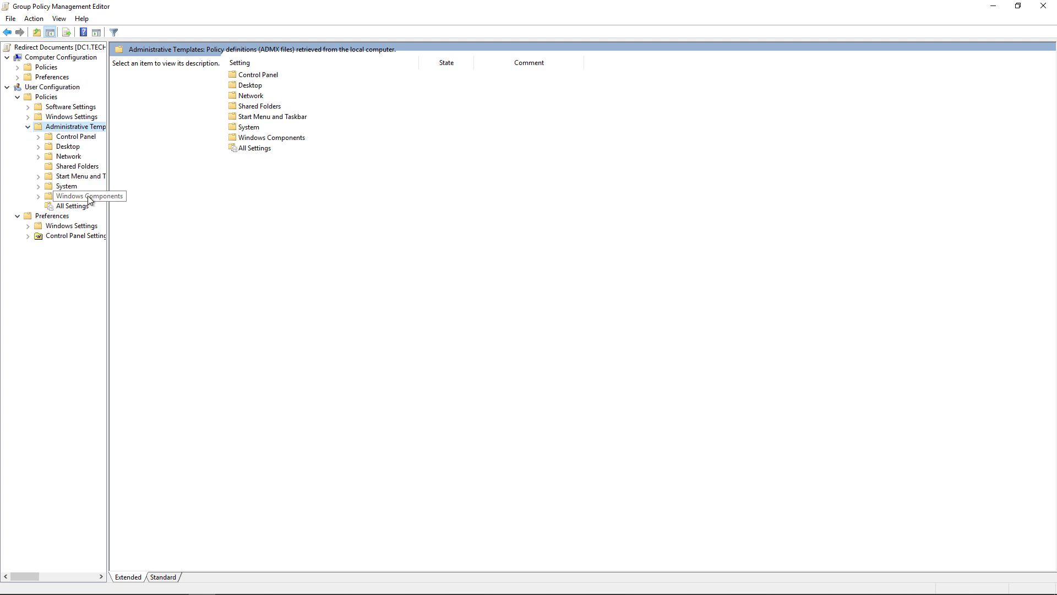
pyautogui.moveTo(107, 204); pyautogui.dragTo(207, 204)
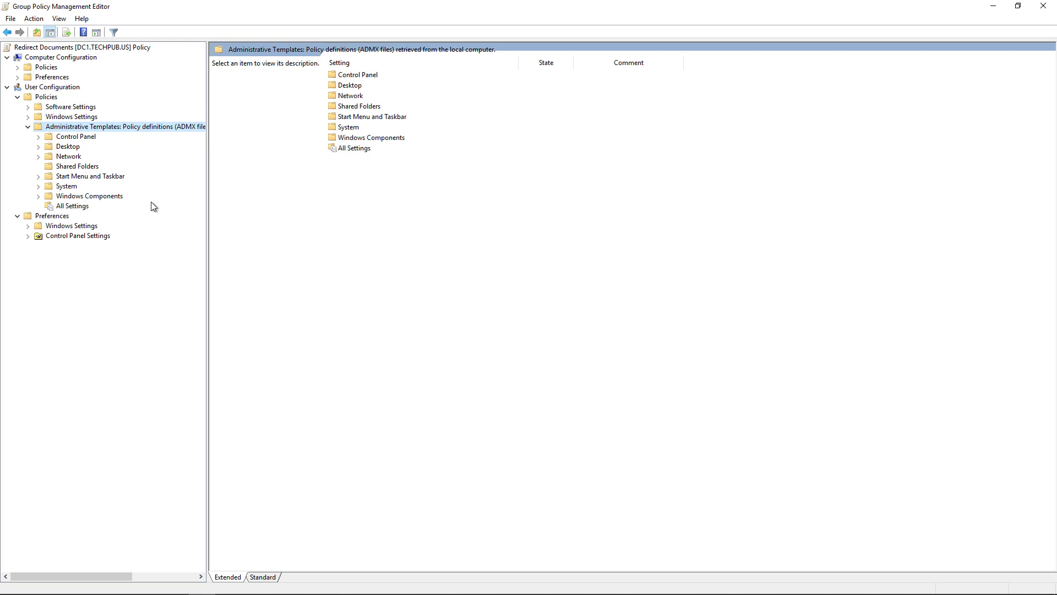
pyautogui.doubleClick(95, 130)
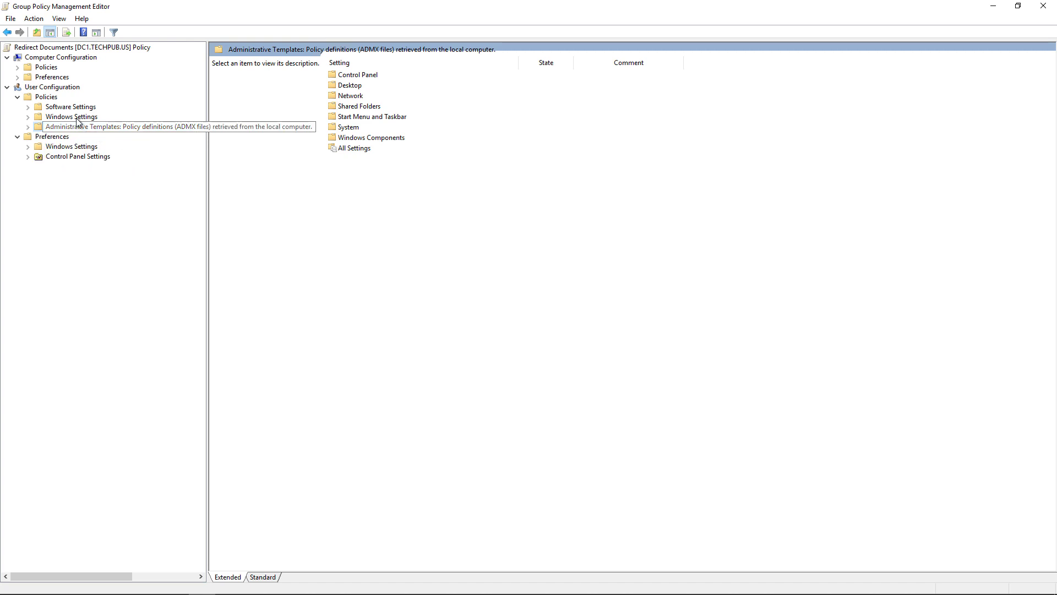
pyautogui.doubleClick(77, 118)
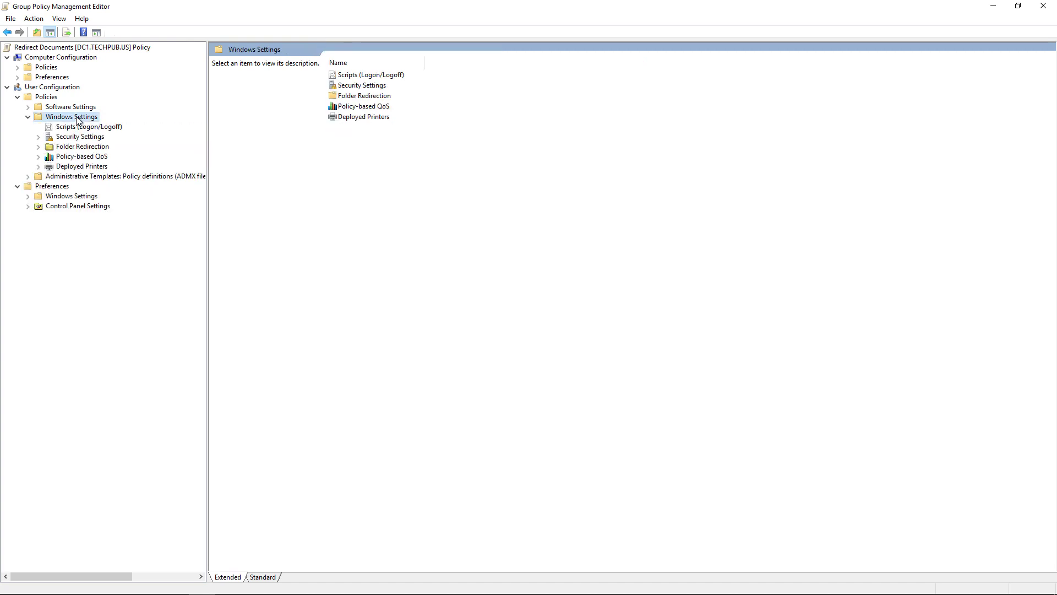
pyautogui.click(80, 147)
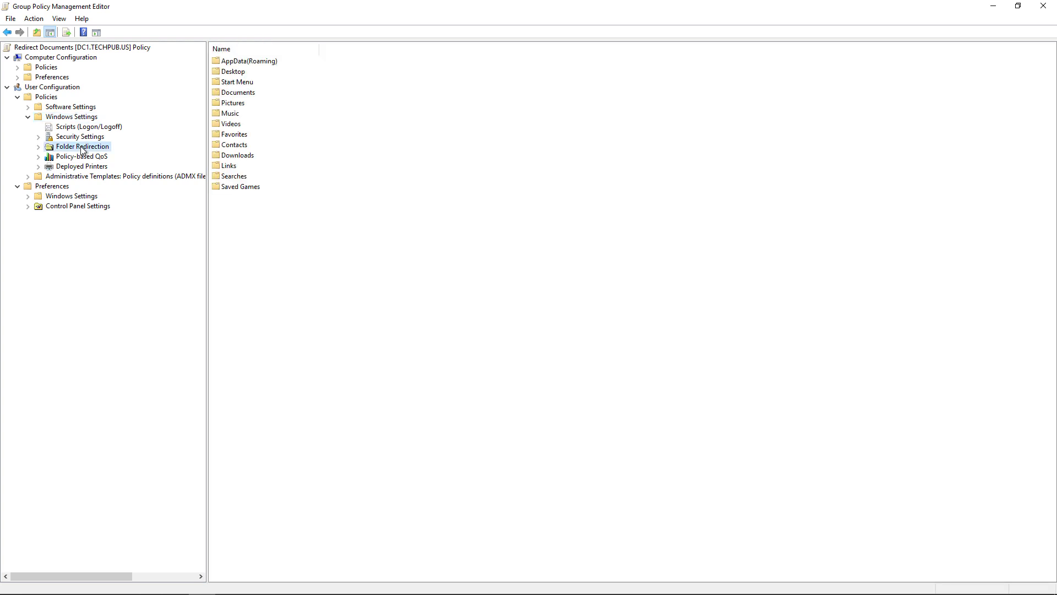
# In Documents properties, choose Basic - Redirect everyone's folder to the same location.
pyautogui.doubleClick(82, 146)
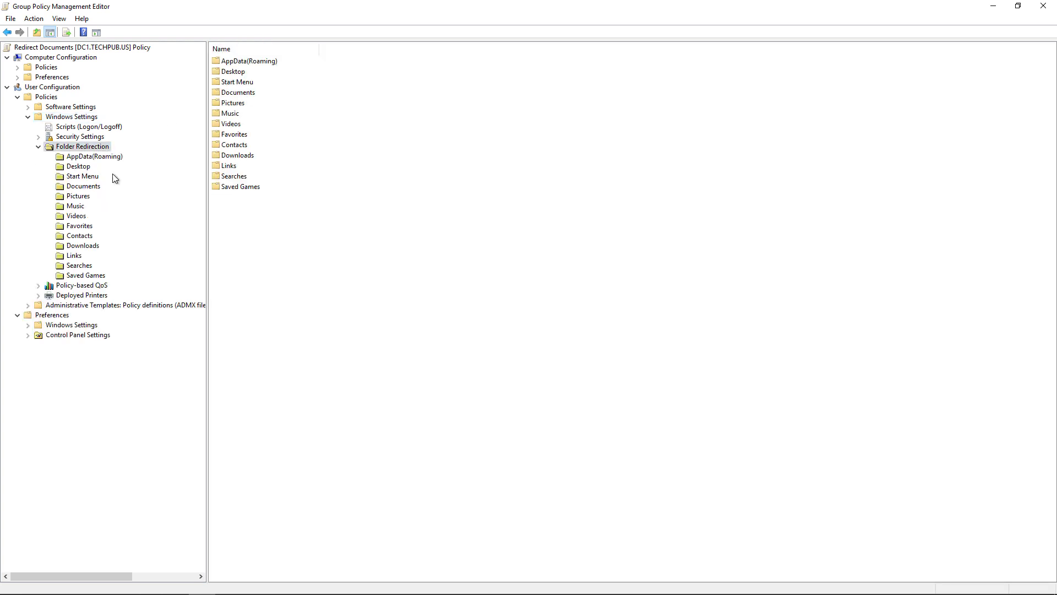
pyautogui.click(238, 93)
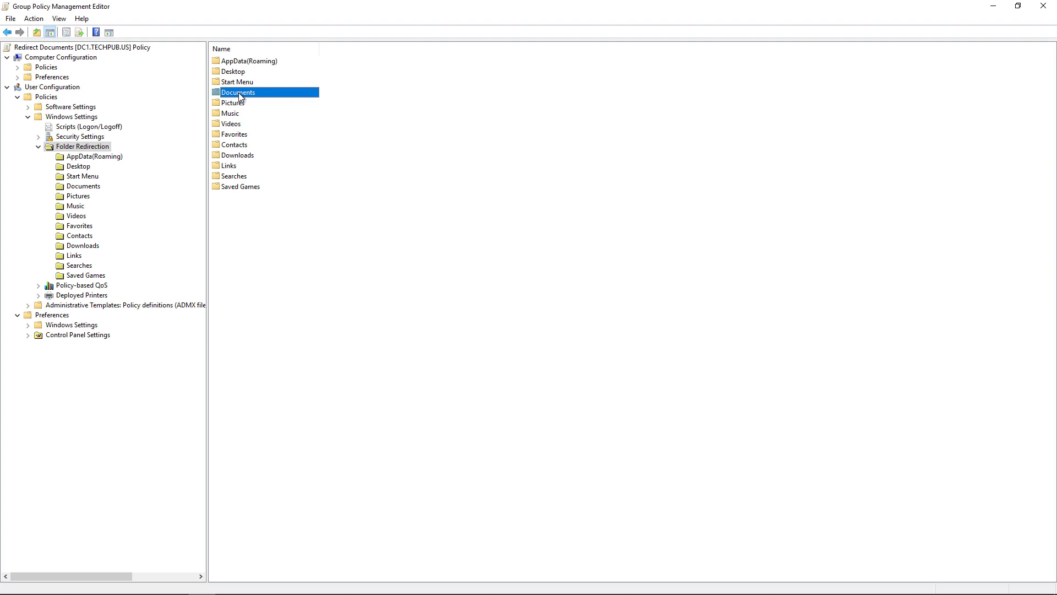
pyautogui.rightClick(239, 96)
pyautogui.click(262, 100)
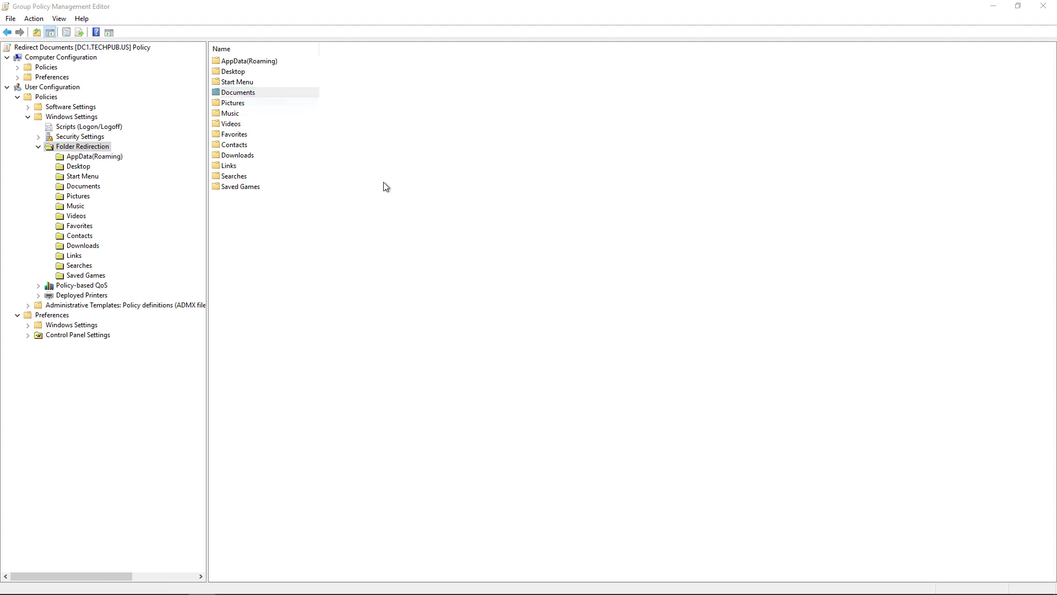
pyautogui.click(494, 128)
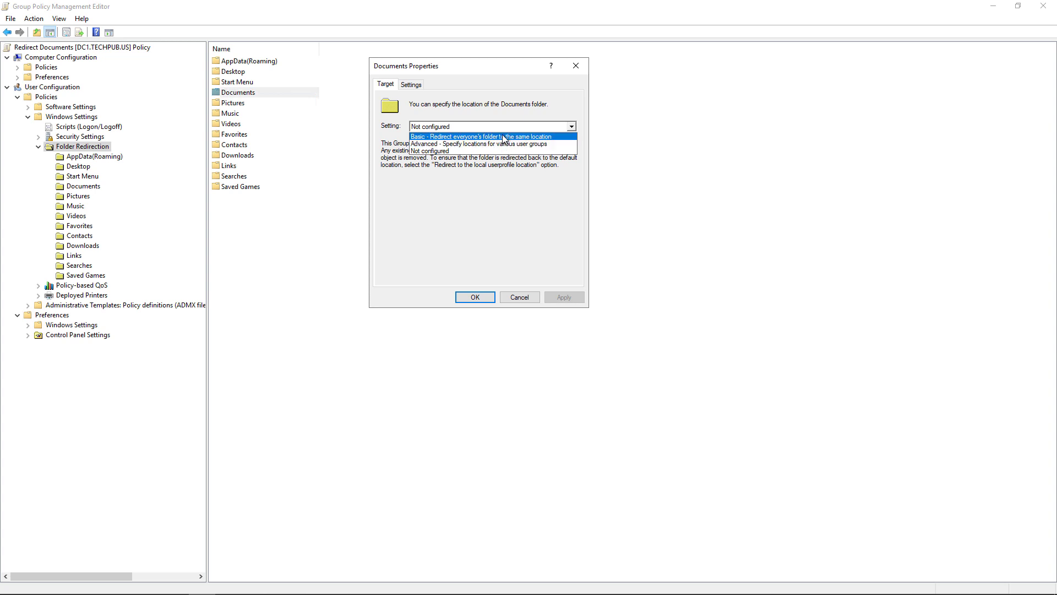
pyautogui.click(503, 136)
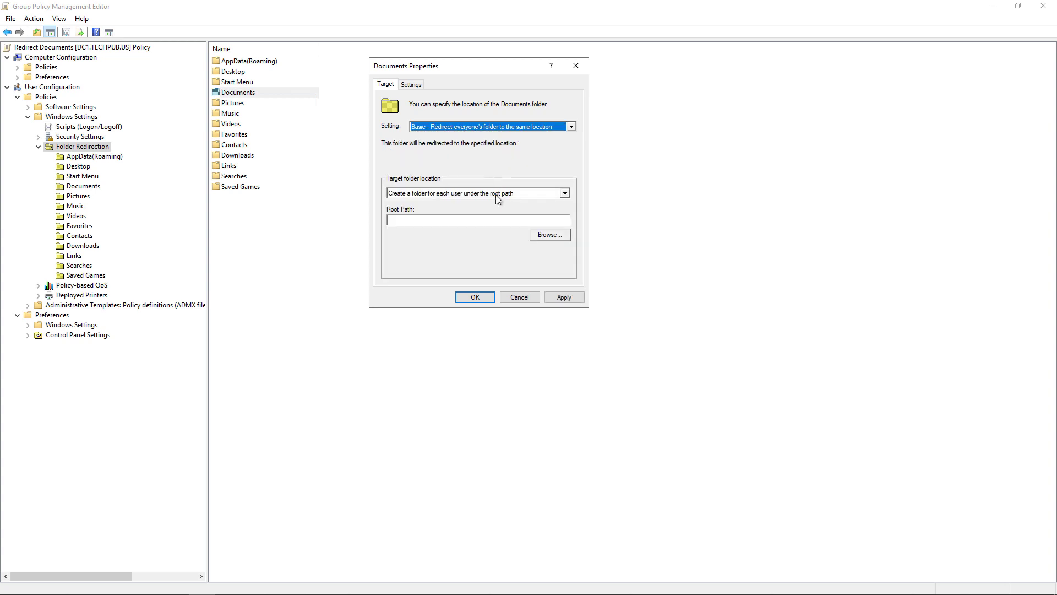
# Browse to C:\Shared and pick it as the root folder.
pyautogui.click(551, 234)
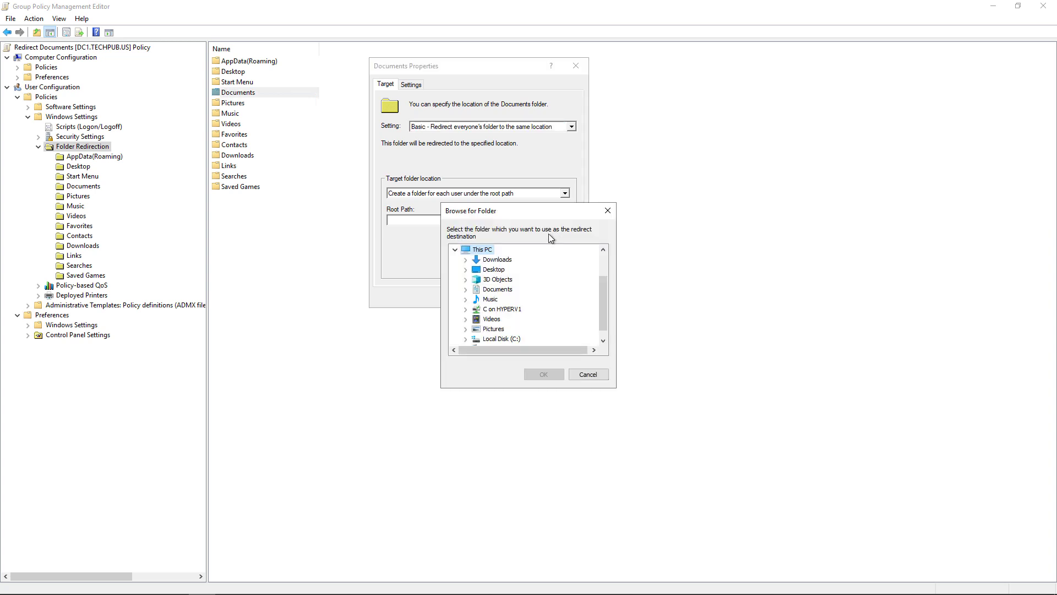
pyautogui.doubleClick(502, 339)
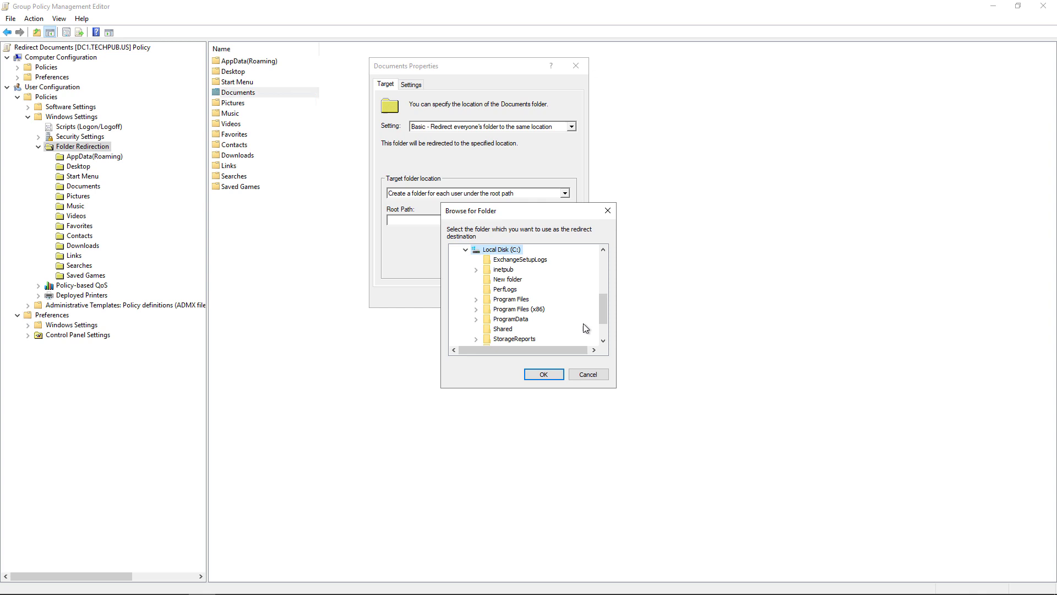
pyautogui.scroll(-2, 582, 325)
pyautogui.click(502, 289)
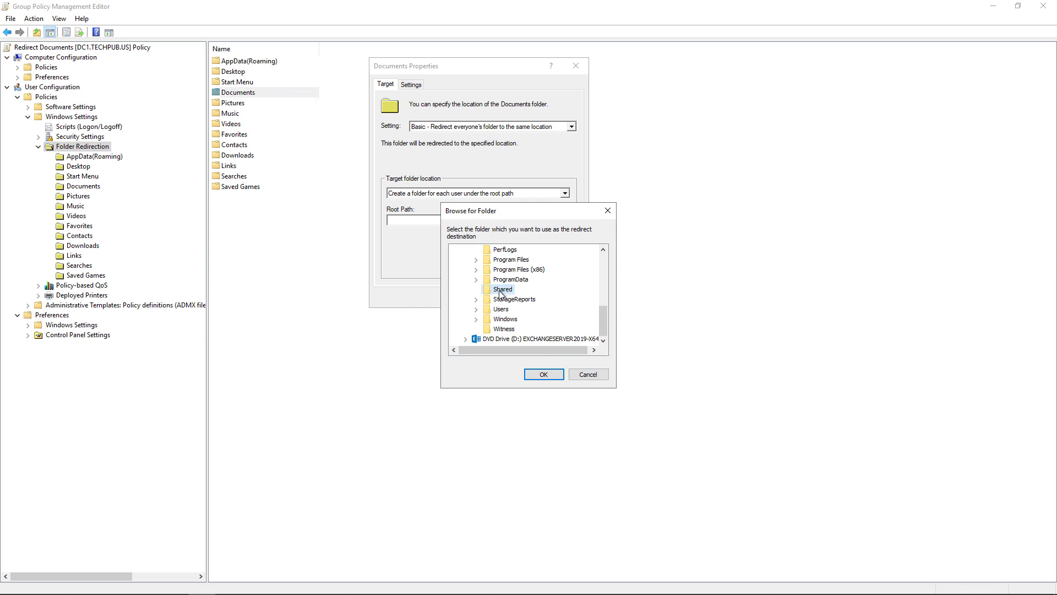
pyautogui.click(539, 376)
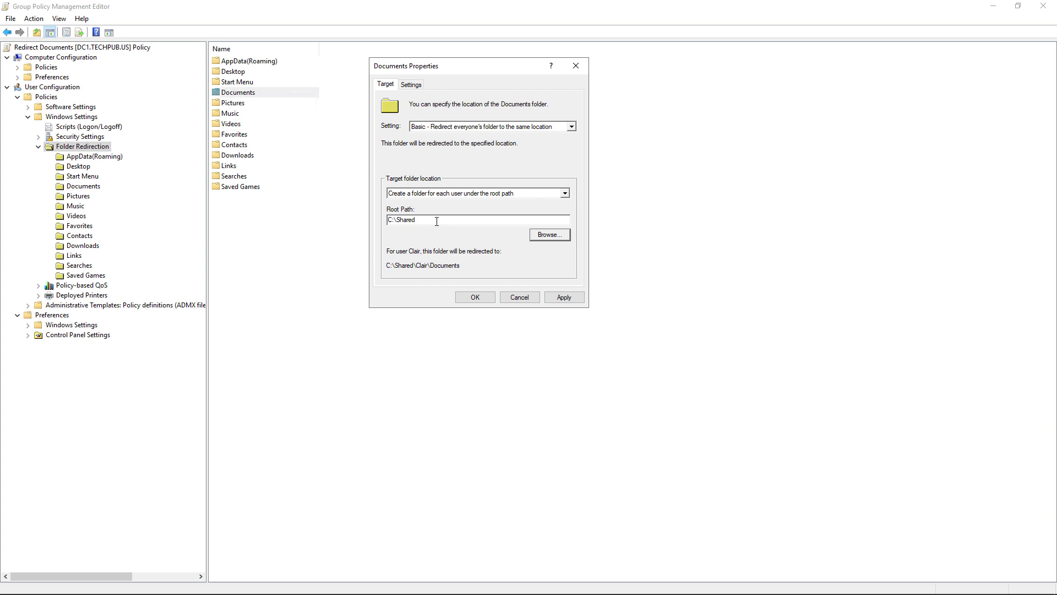
# Replace the root path with \\dc1\shared, apply, accept the warning, and close the properties.
pyautogui.moveTo(437, 221); pyautogui.dragTo(371, 220)
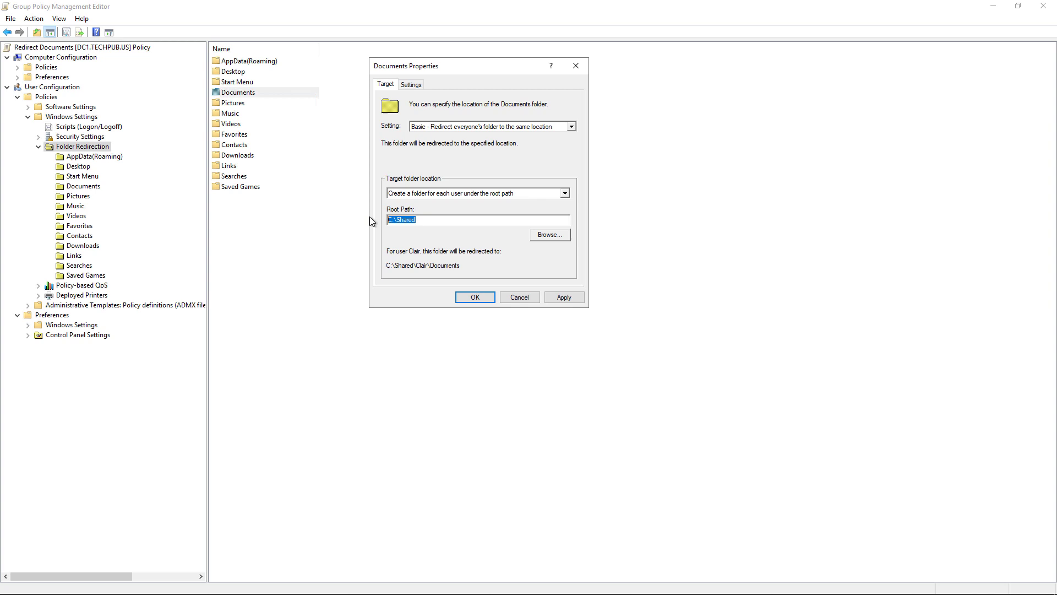
pyautogui.write('\\\\dc')
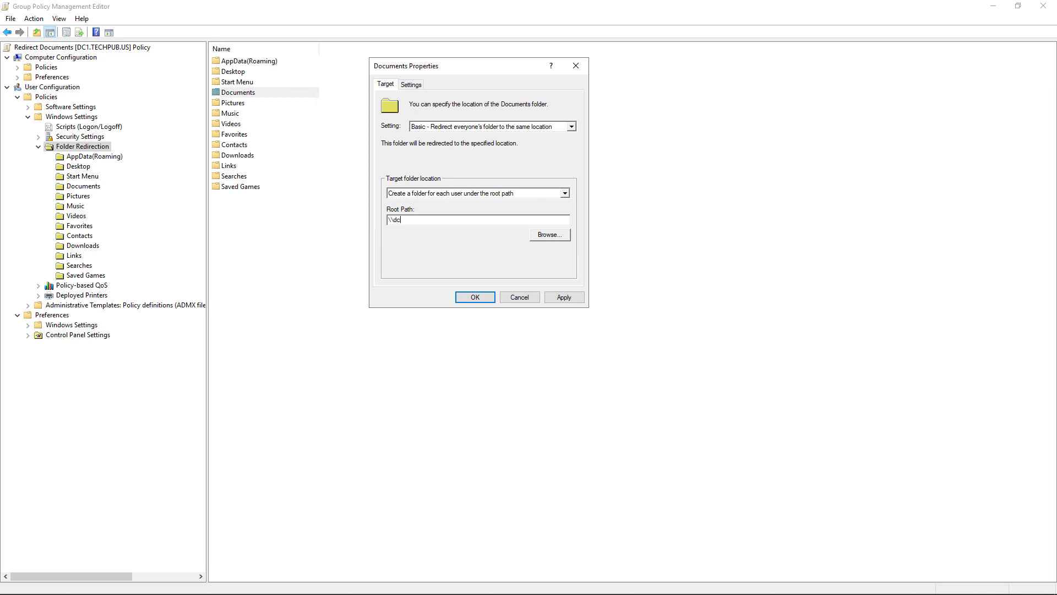
pyautogui.write('1\\shared')
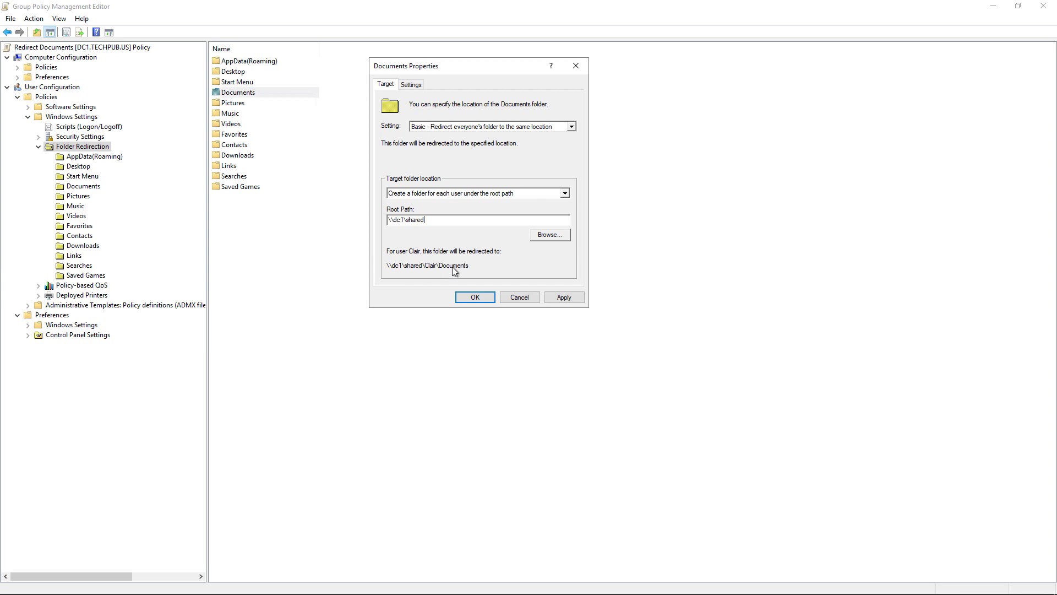
pyautogui.click(562, 297)
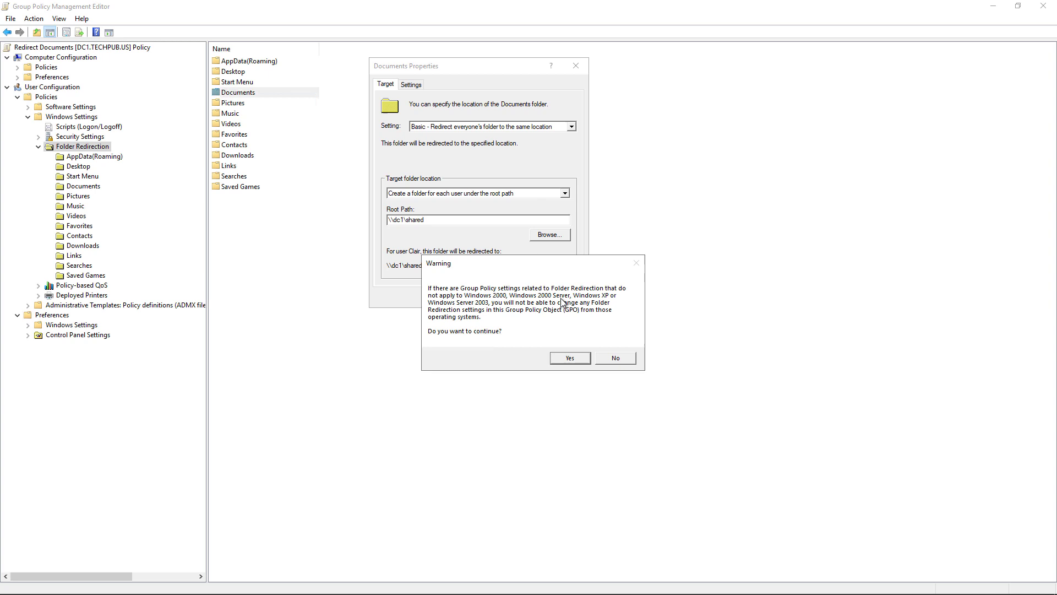
pyautogui.click(565, 359)
pyautogui.click(476, 300)
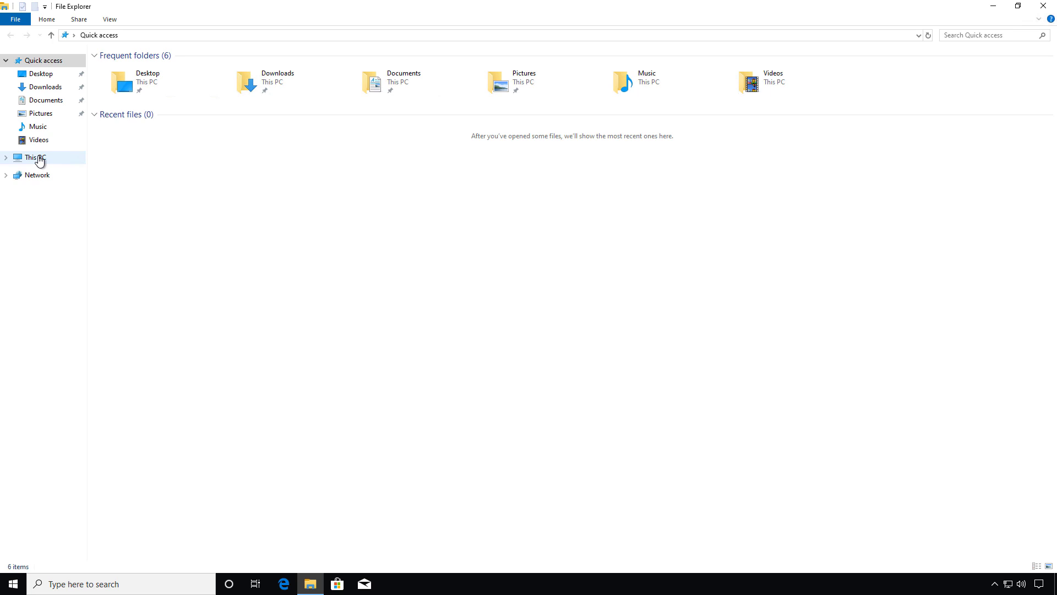
pyautogui.click(381, 81)
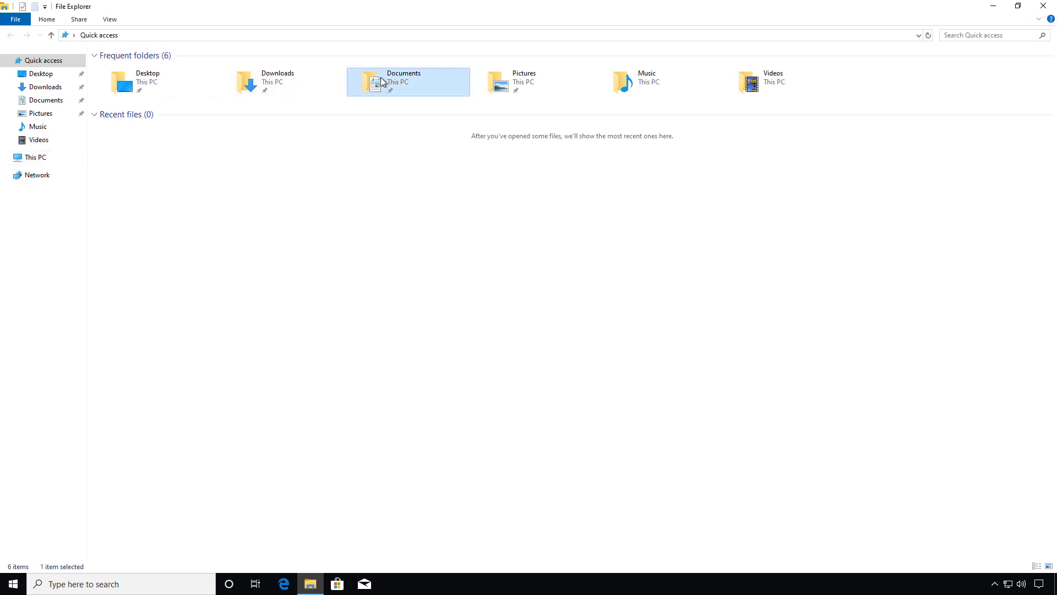
pyautogui.rightClick(382, 82)
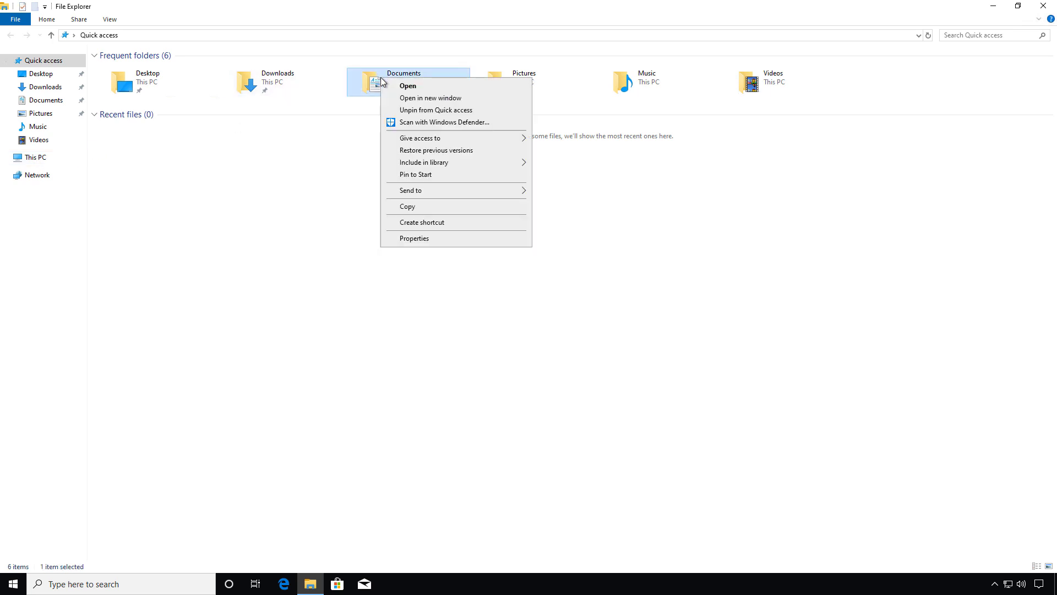
pyautogui.click(418, 239)
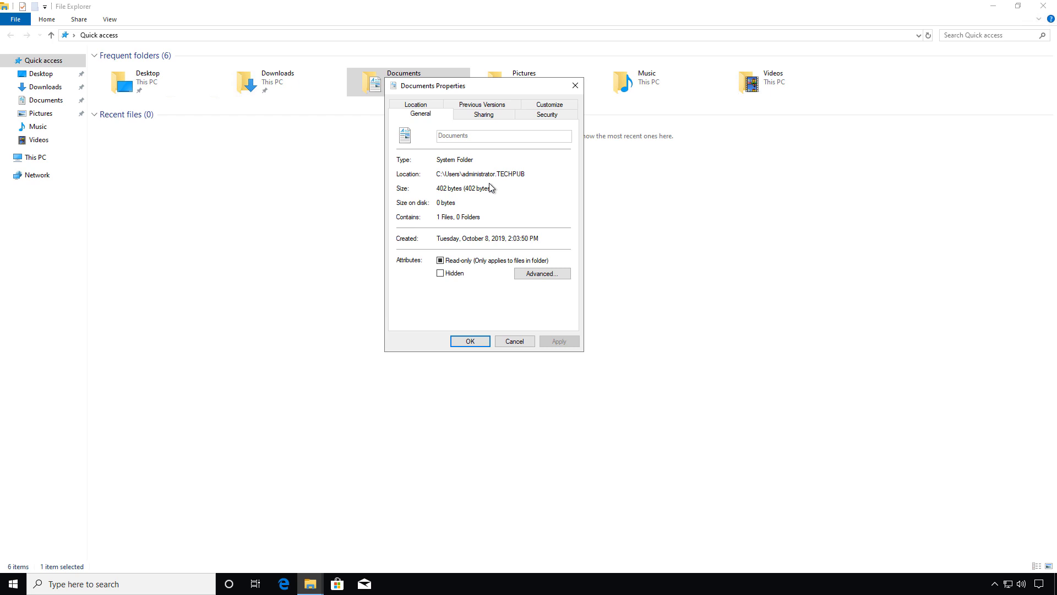
pyautogui.click(512, 341)
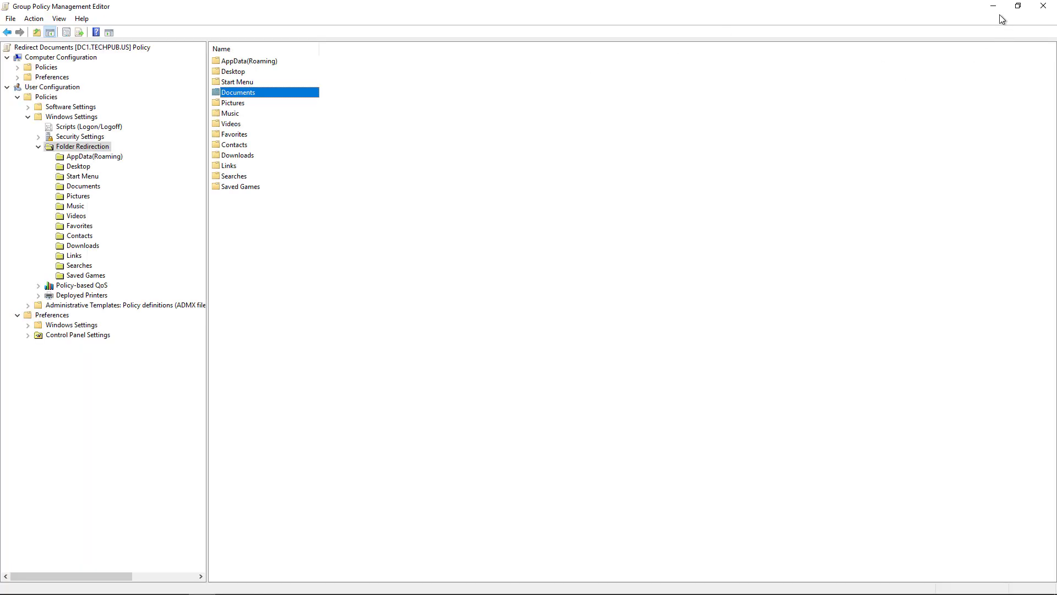
# Close the policy tools, open Active Directory Users and Computers, and view the Accountants OU.
pyautogui.click(1044, 6)
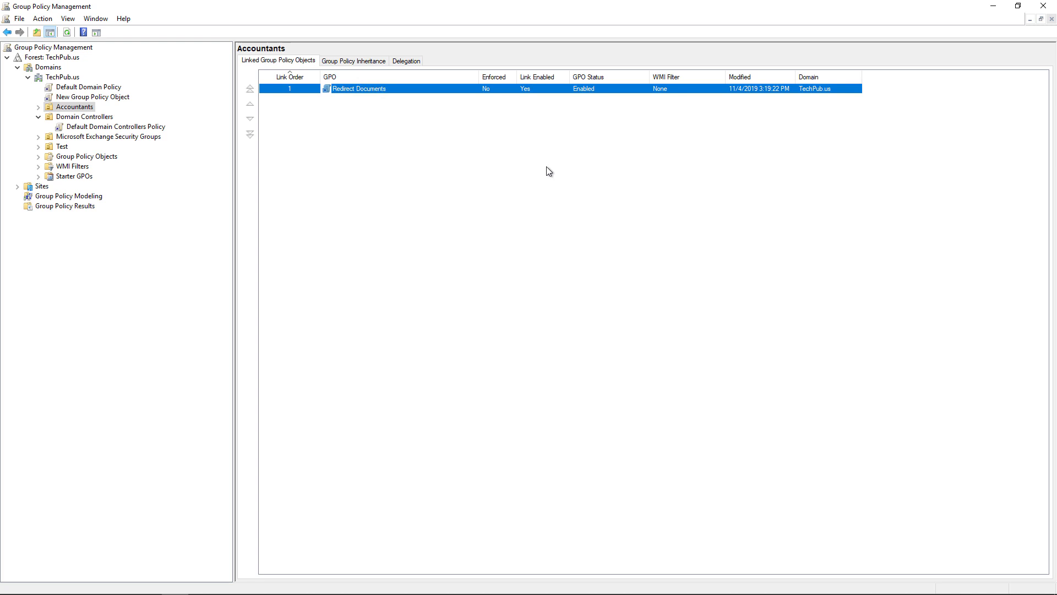
pyautogui.click(1042, 6)
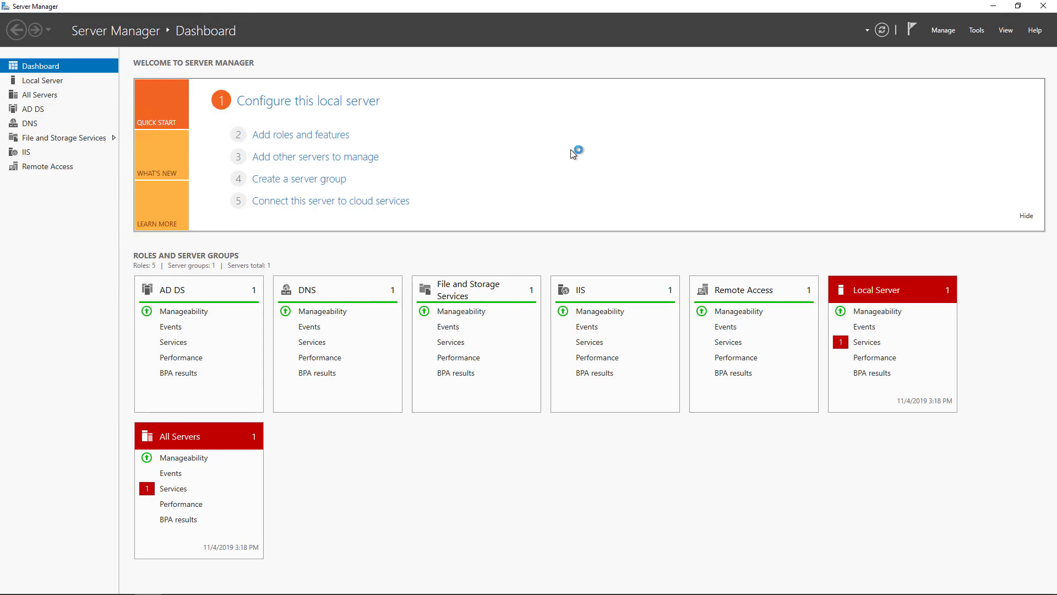
pyautogui.click(975, 33)
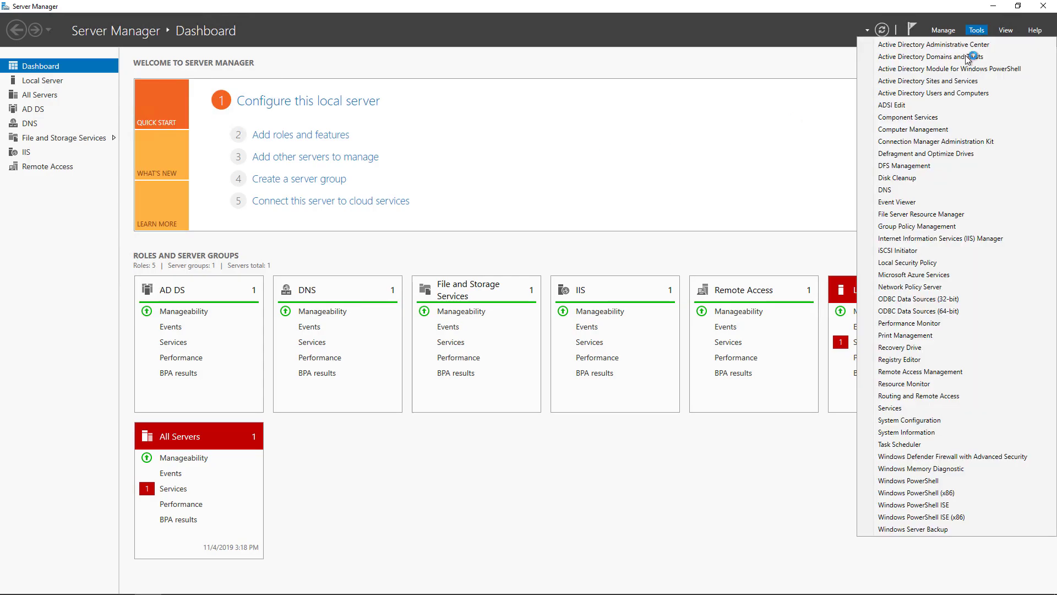
pyautogui.click(967, 93)
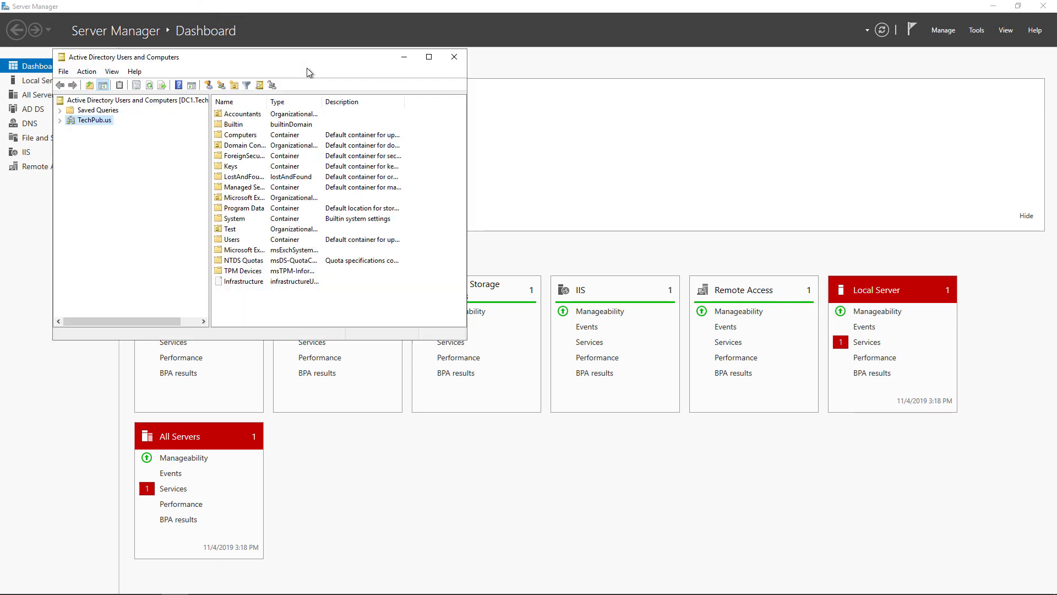
pyautogui.click(432, 59)
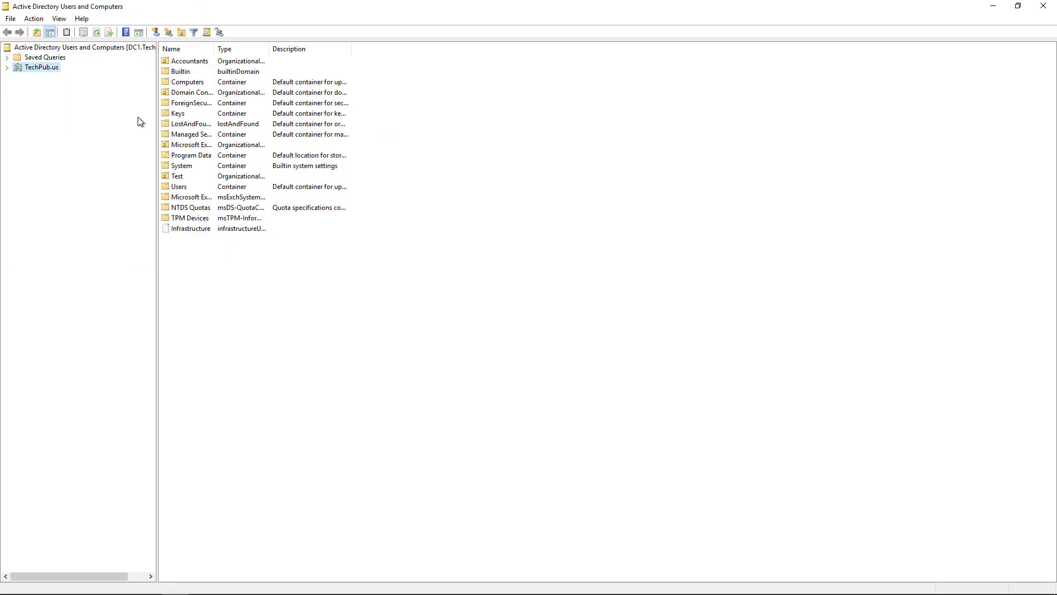
pyautogui.click(7, 67)
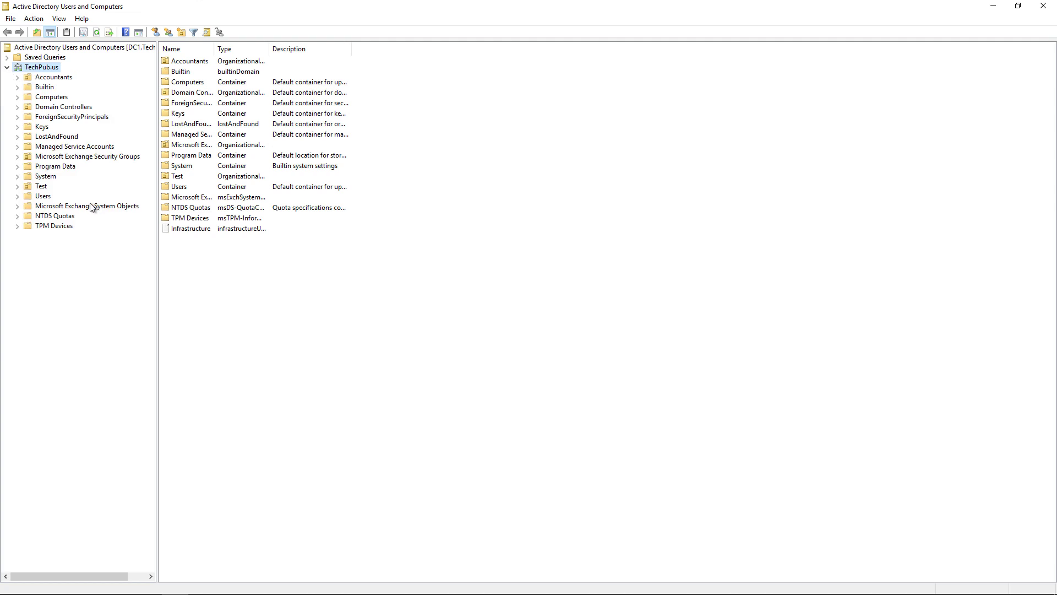
pyautogui.click(55, 79)
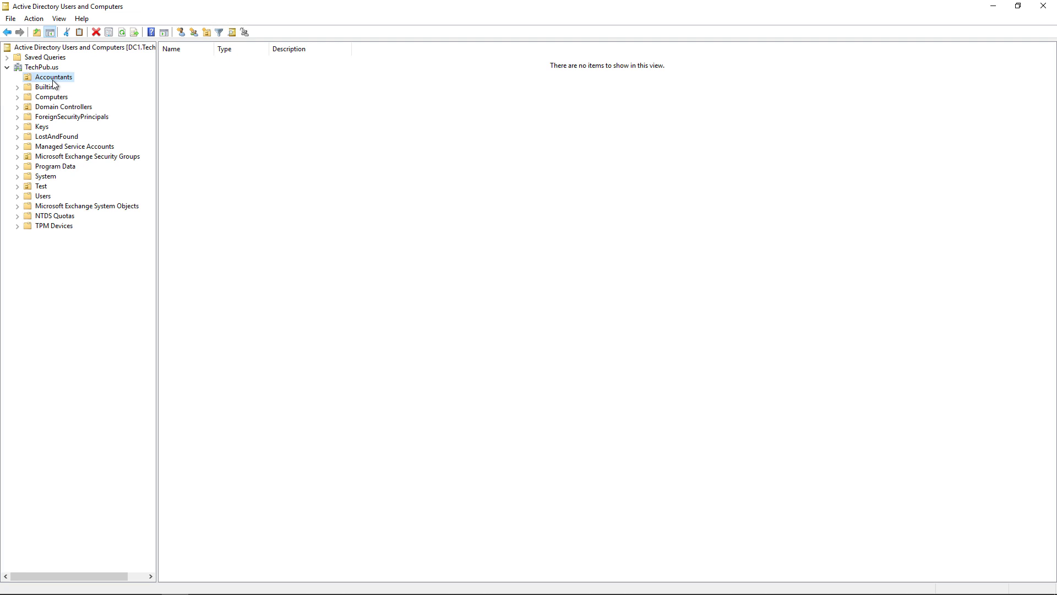
# Move the user account from Users into the Accountants OU and confirm it's there.
pyautogui.click(43, 197)
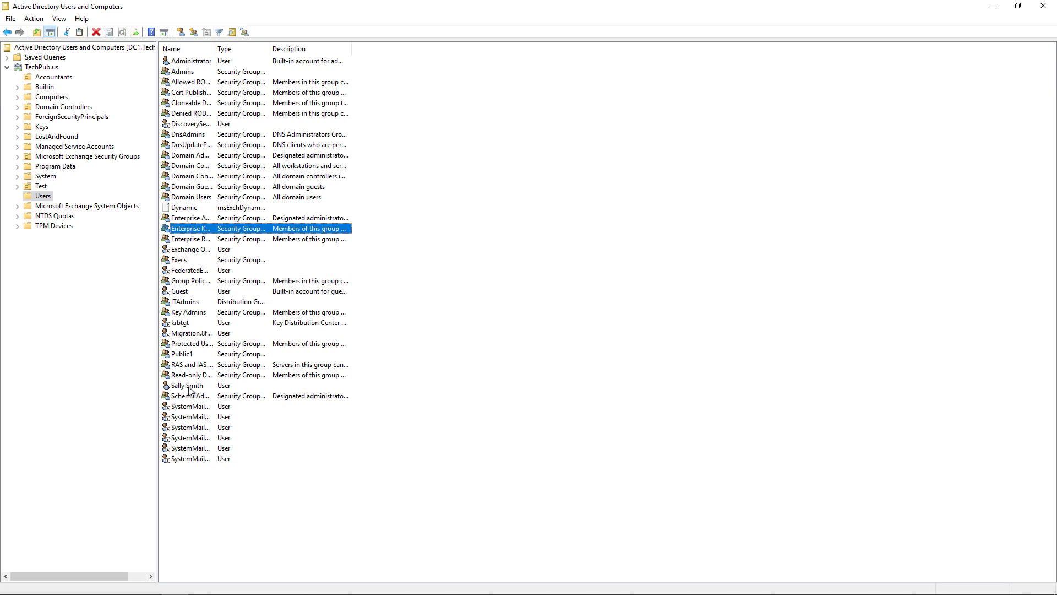
pyautogui.click(189, 389)
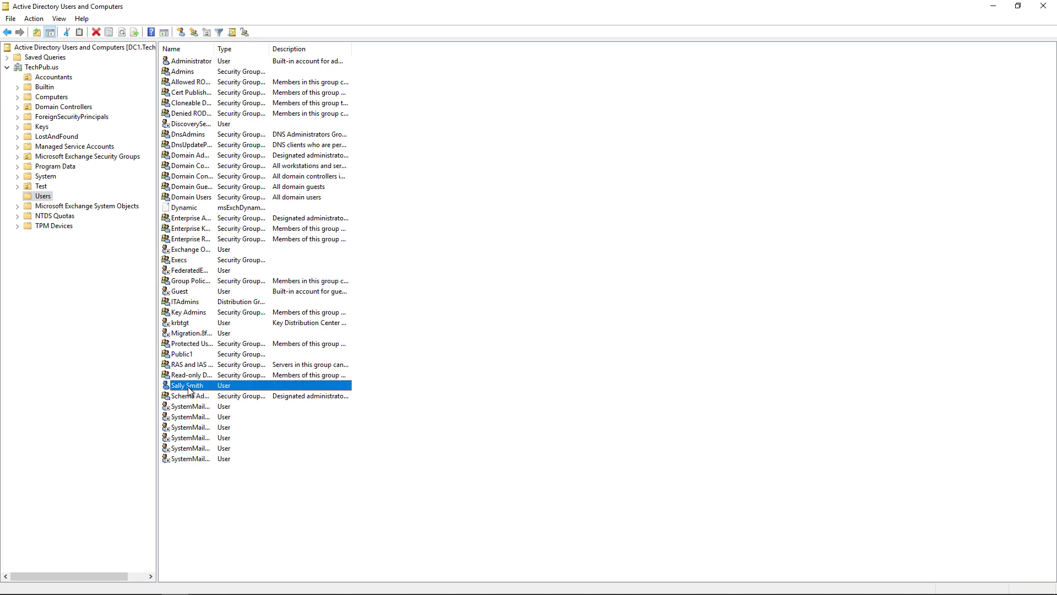
pyautogui.moveTo(69, 80); pyautogui.dragTo(70, 80)
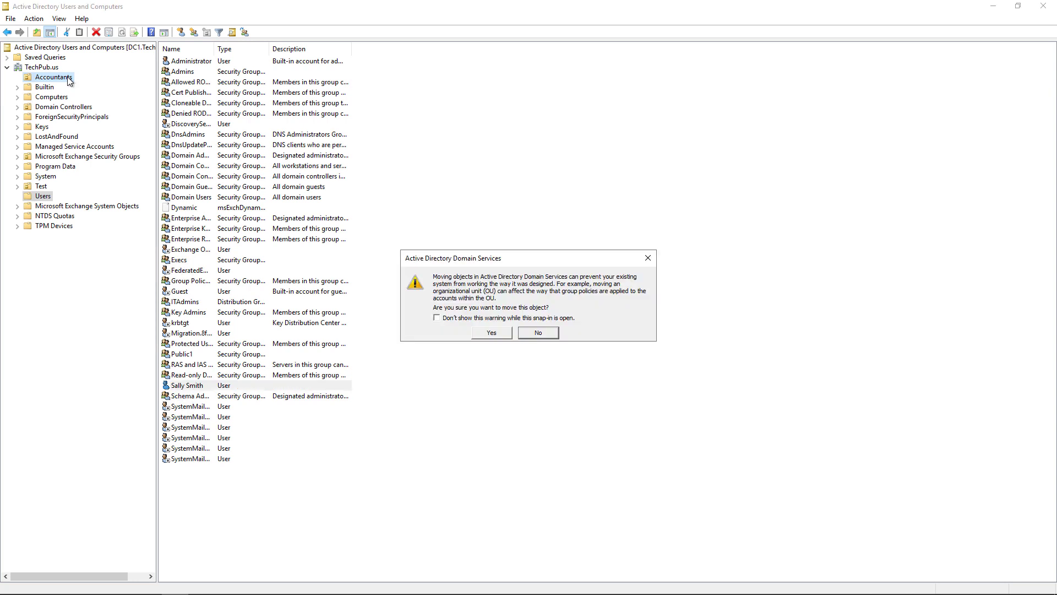
pyautogui.click(500, 332)
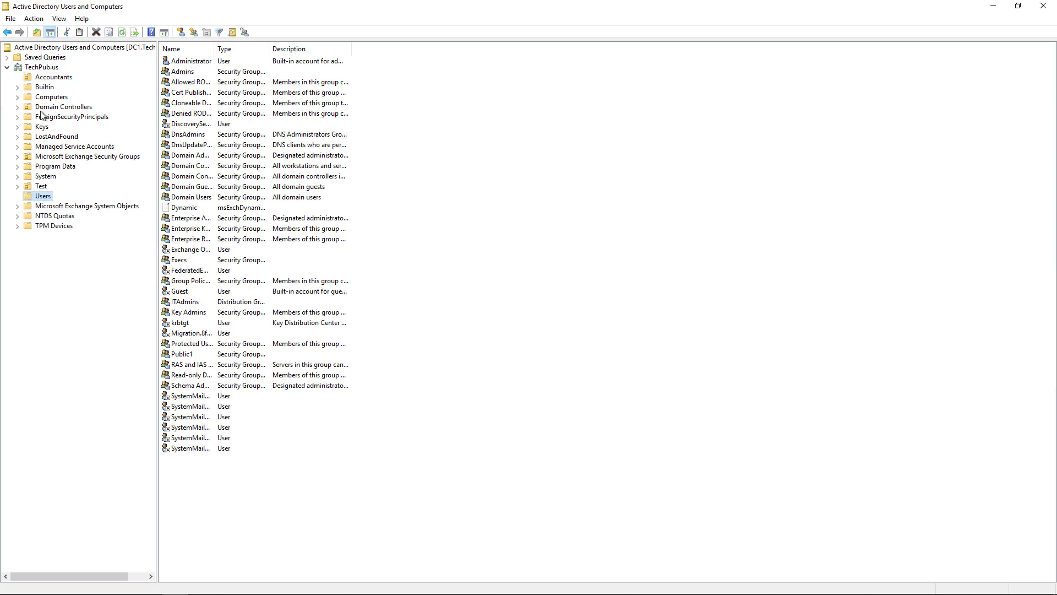
pyautogui.click(54, 78)
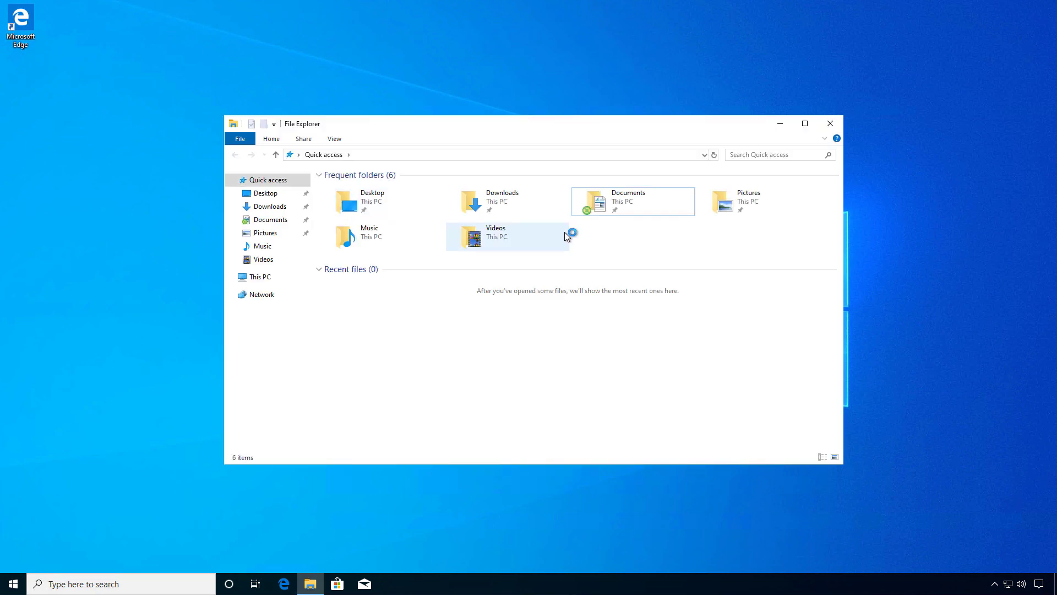
# Check that Documents' Location shows the user's folder on \\dc1\shared, then cancel the properties.
pyautogui.click(617, 204)
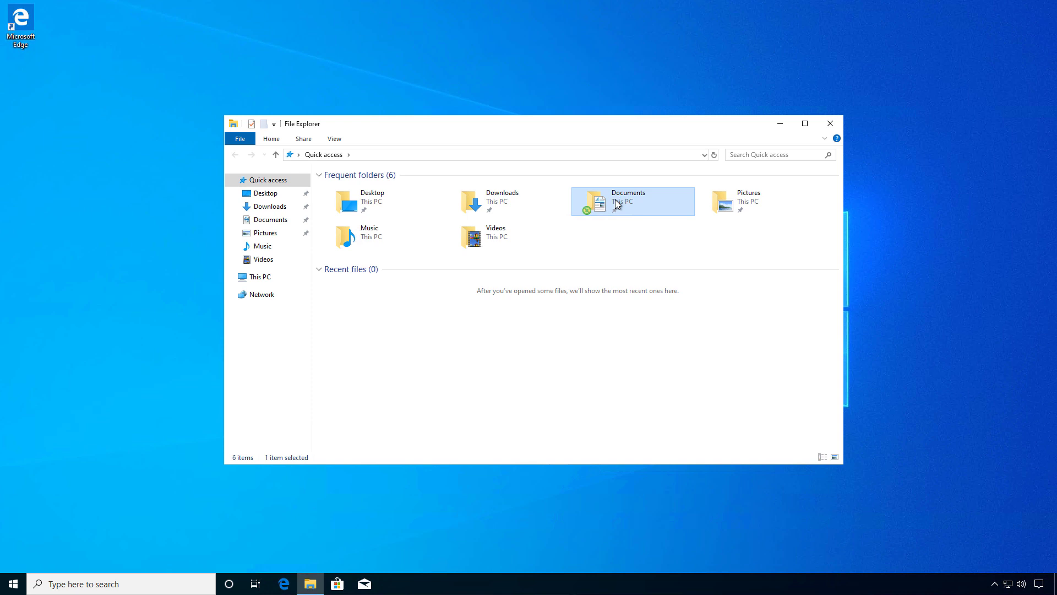
pyautogui.rightClick(617, 203)
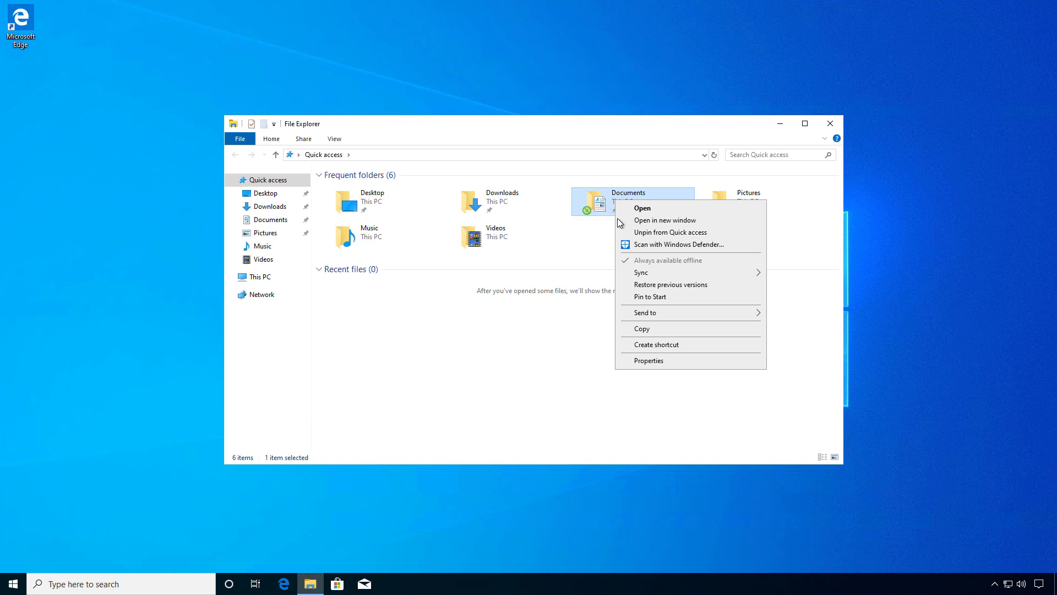
pyautogui.click(649, 361)
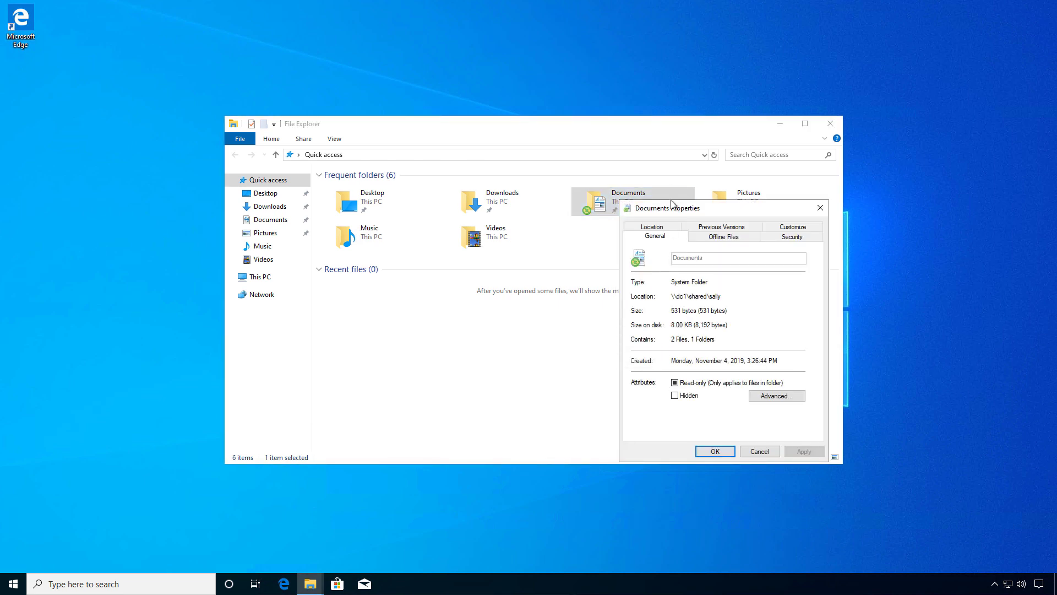
pyautogui.moveTo(672, 204); pyautogui.dragTo(490, 76)
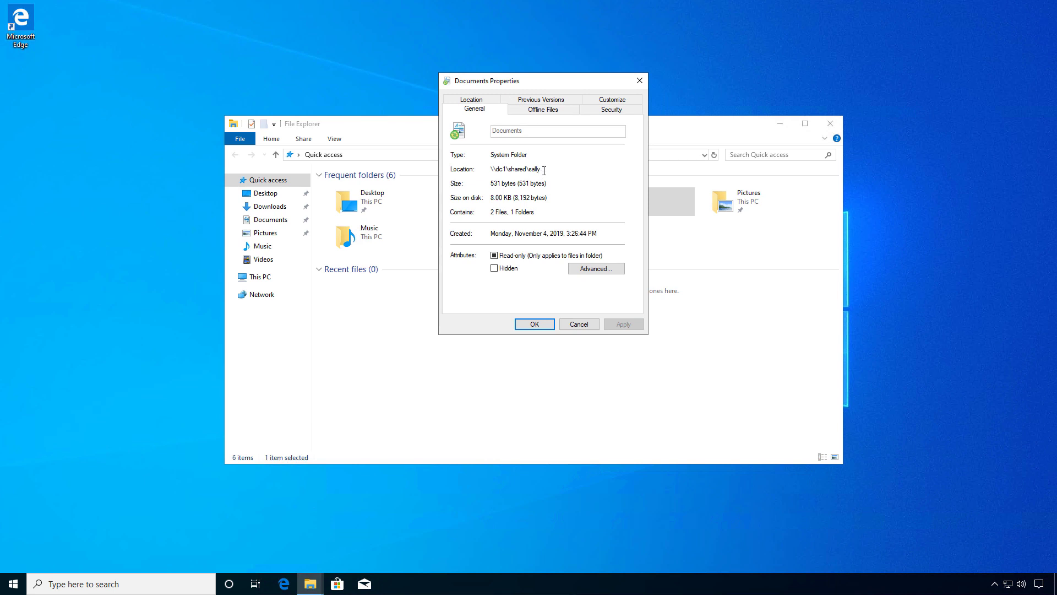
pyautogui.click(575, 324)
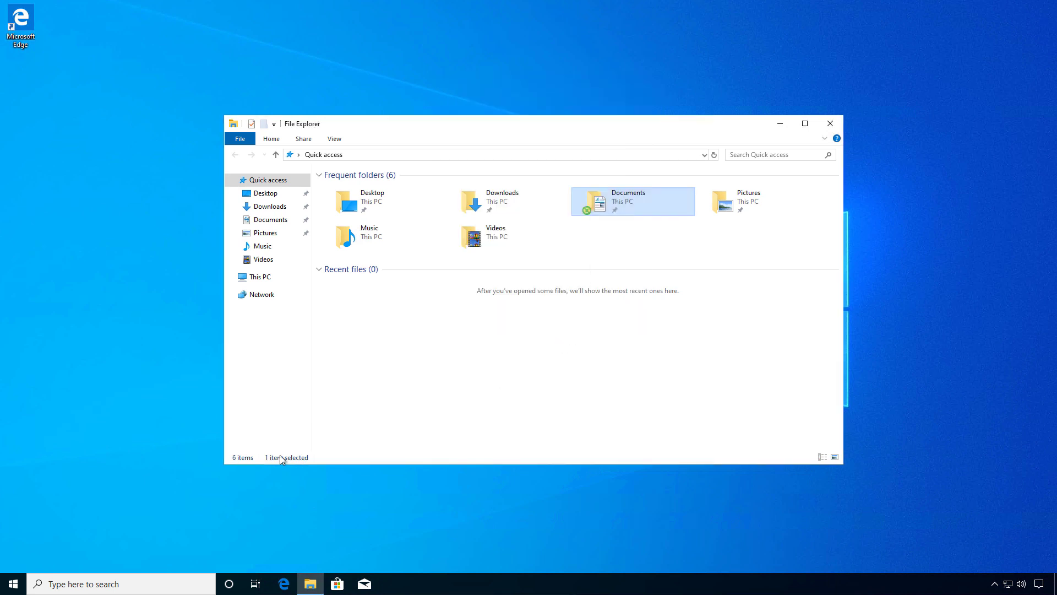
# Open Command Prompt as administrator via a search for cmd.
pyautogui.click(74, 584)
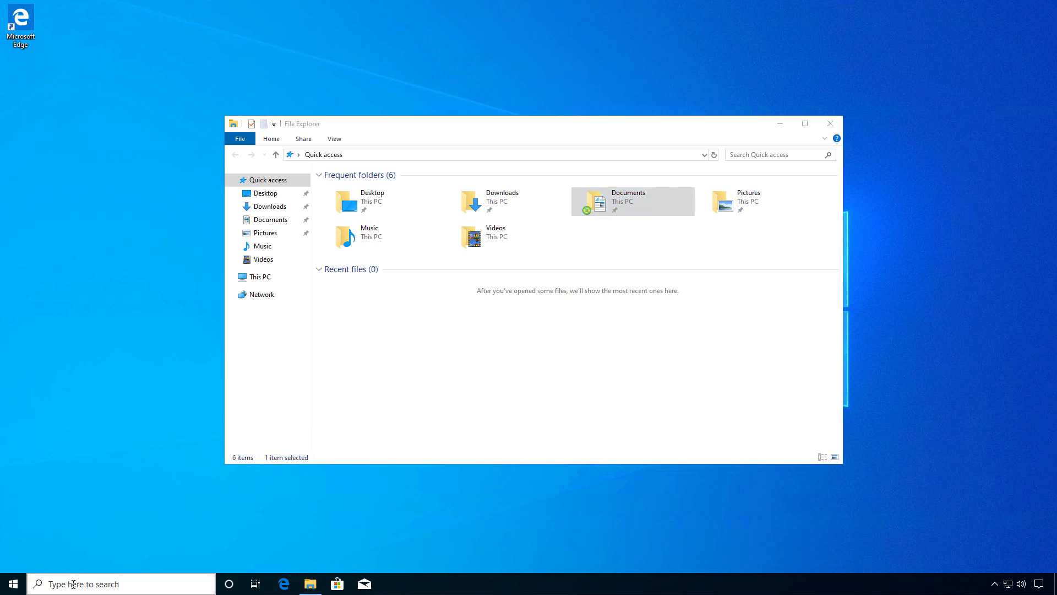
pyautogui.write('cmd')
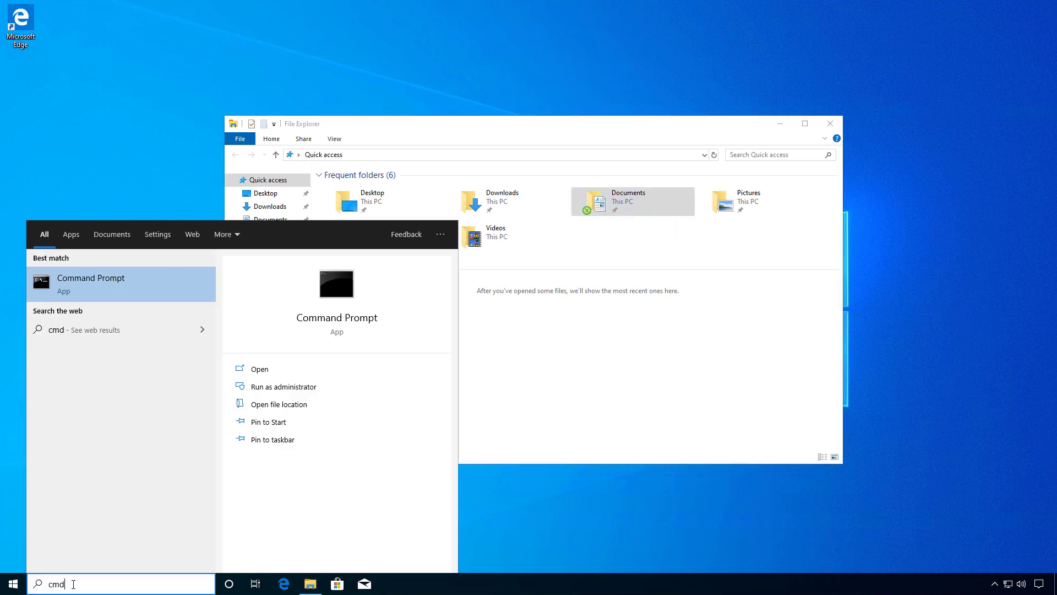
pyautogui.click(283, 392)
pyautogui.click(472, 361)
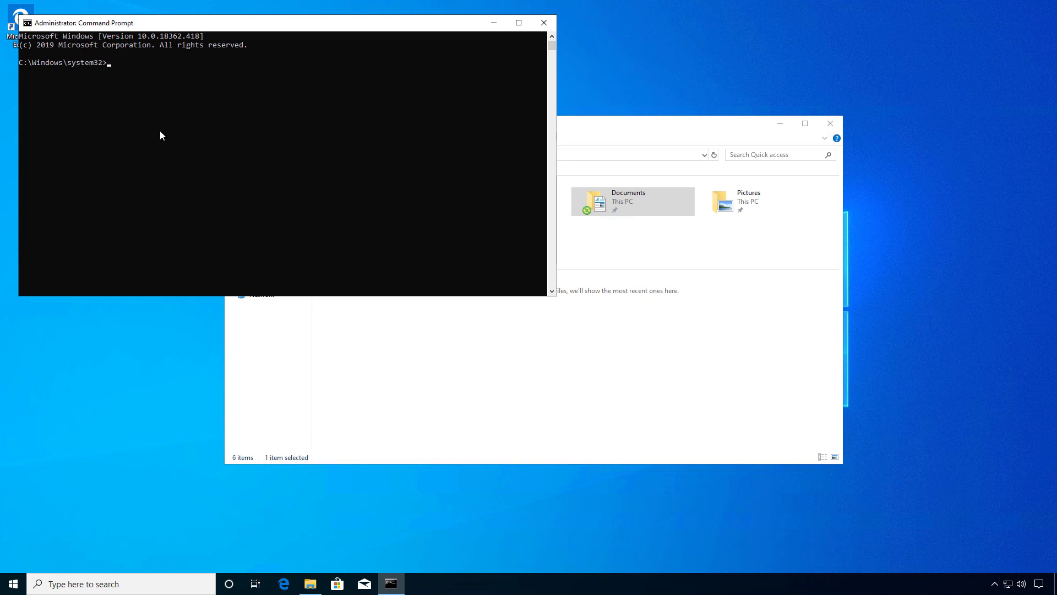
# Run gpresult /r and highlight the COMPUTER SETTINGS heading and applied computer policies.
pyautogui.write('gpresult /r')
pyautogui.press('Return')
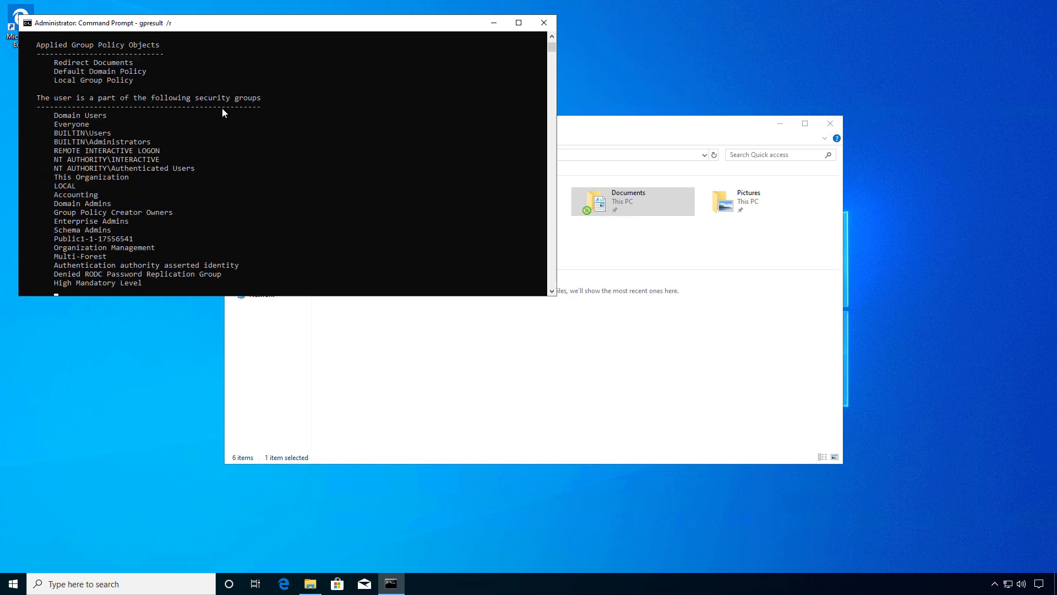
pyautogui.scroll(6, 147, 110)
pyautogui.moveTo(133, 106); pyautogui.dragTo(21, 95)
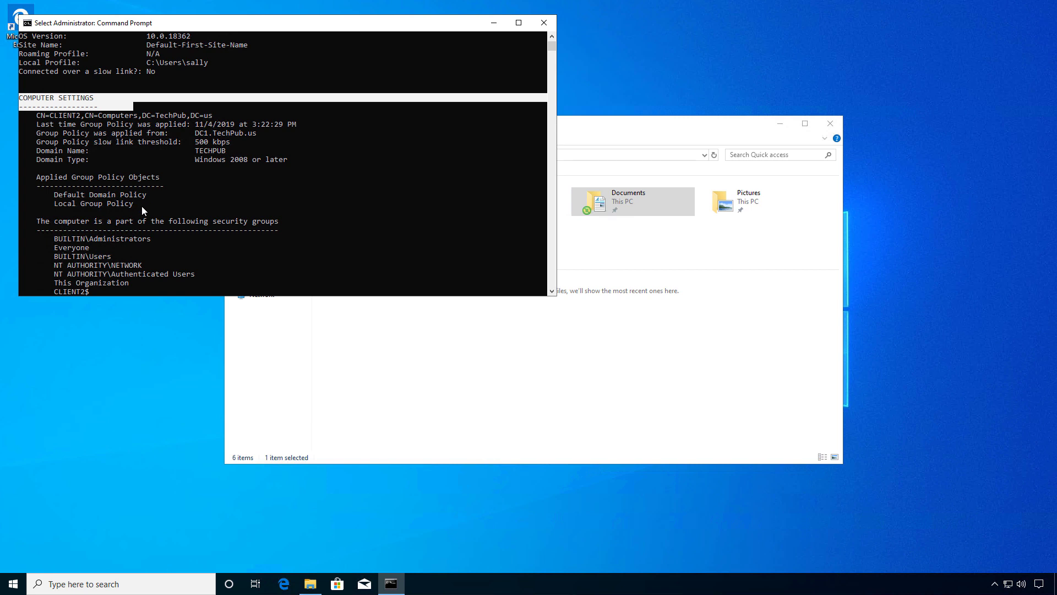
pyautogui.moveTo(150, 203); pyautogui.dragTo(40, 194)
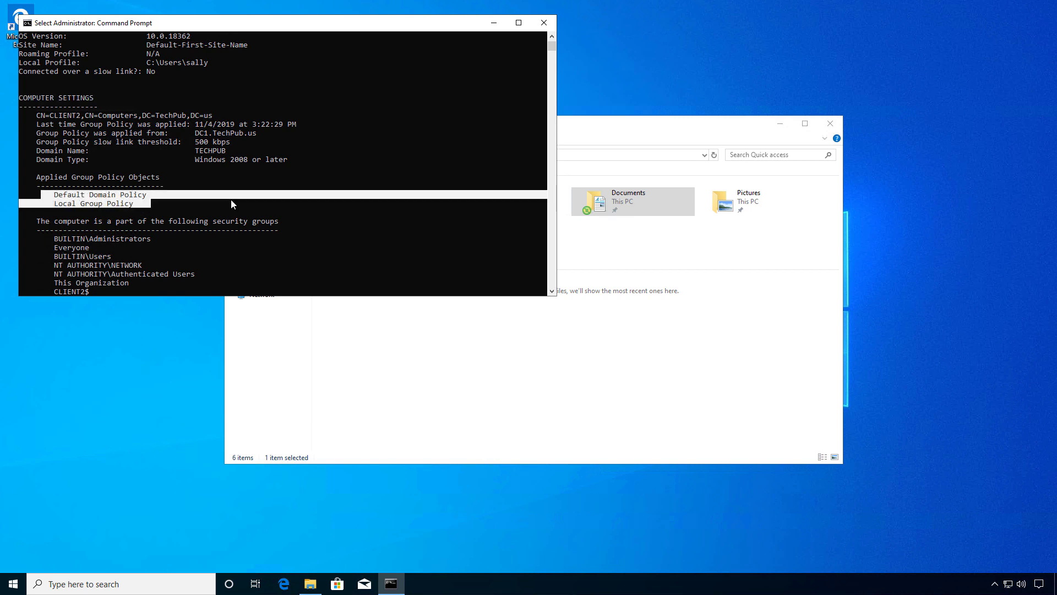
# Scroll to USER SETTINGS and highlight Redirect Documents among the applied GPOs.
pyautogui.scroll(-4, 284, 211)
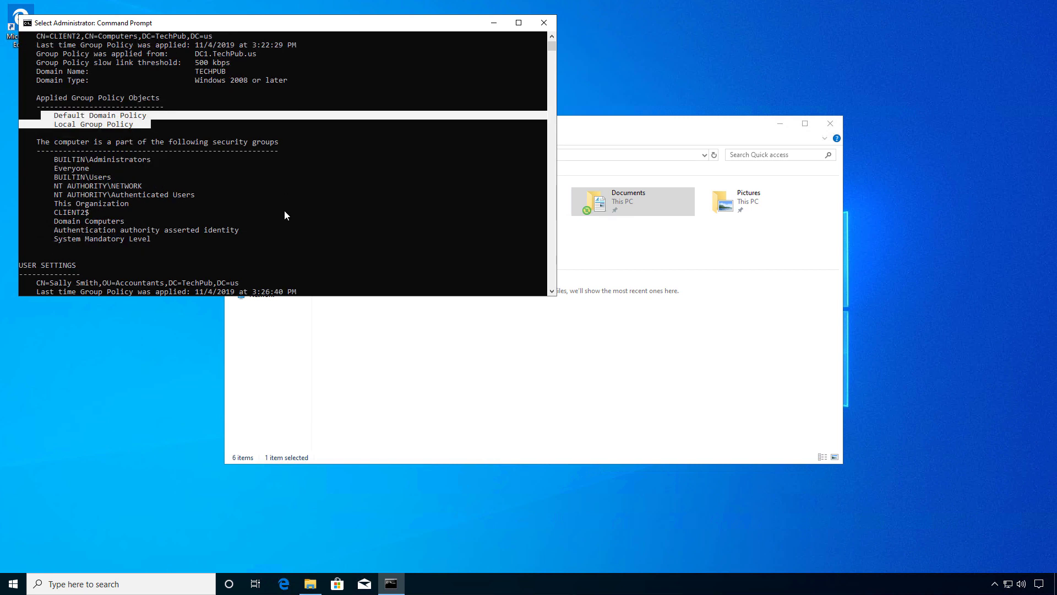
pyautogui.scroll(-4, 285, 211)
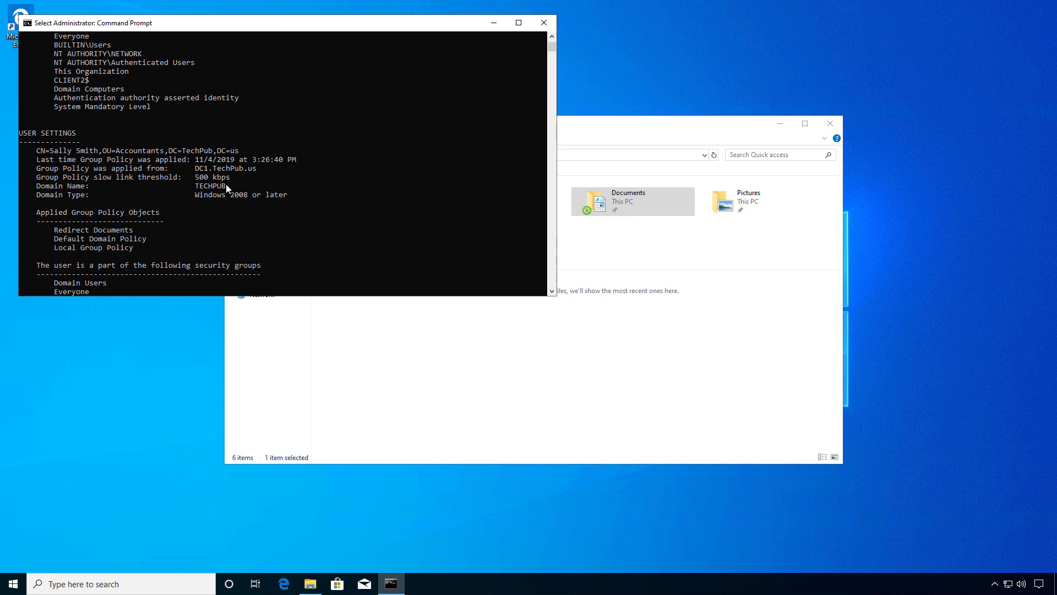
pyautogui.moveTo(34, 141); pyautogui.dragTo(15, 132)
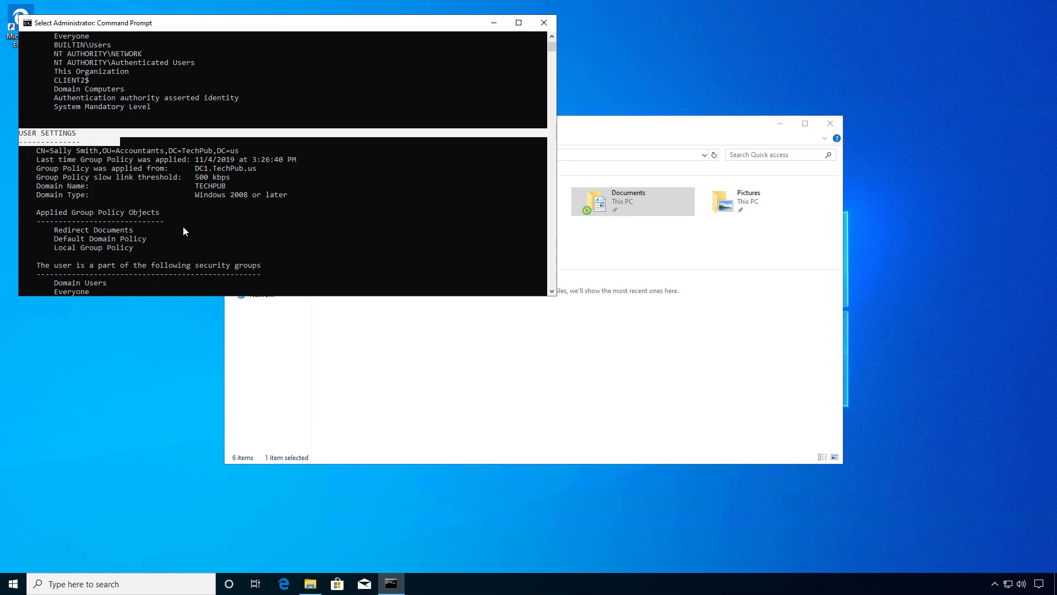
pyautogui.scroll(-2, 211, 231)
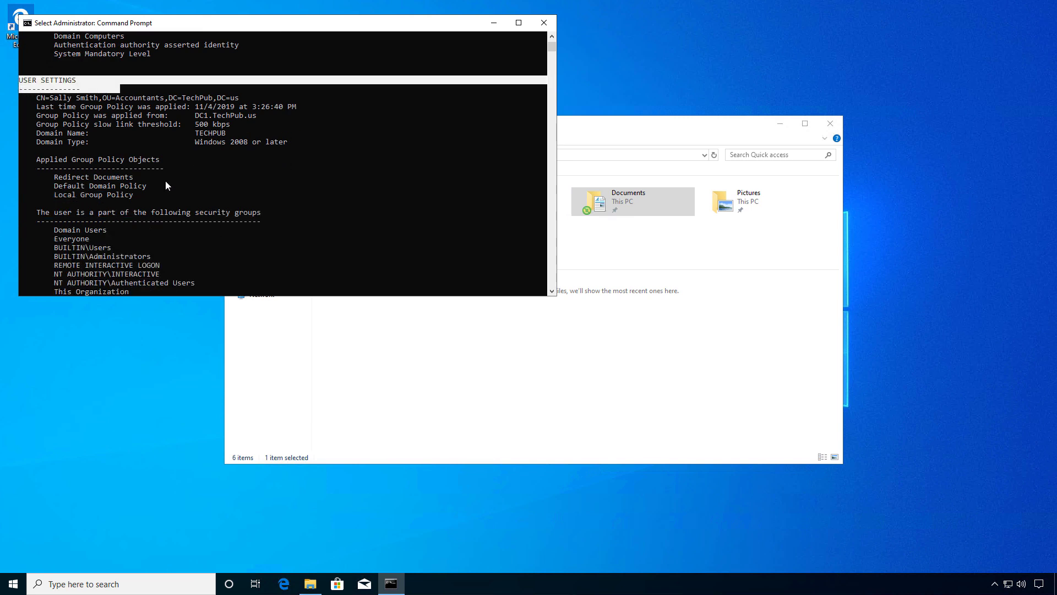
pyautogui.moveTo(167, 177); pyautogui.dragTo(66, 179)
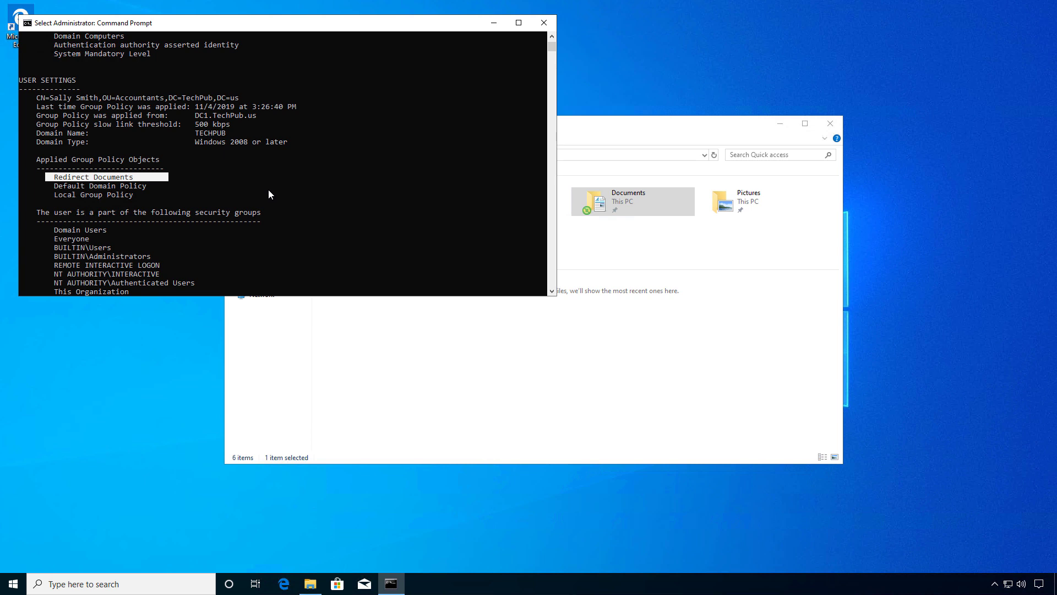
pyautogui.scroll(-2, 269, 191)
pyautogui.scroll(-4, 268, 191)
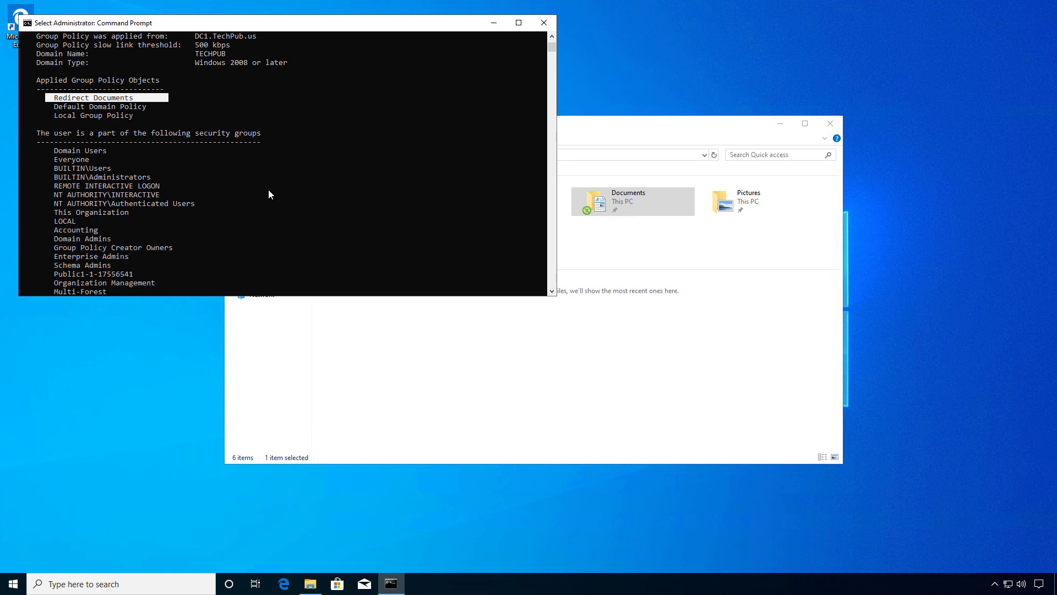
pyautogui.scroll(1, 269, 194)
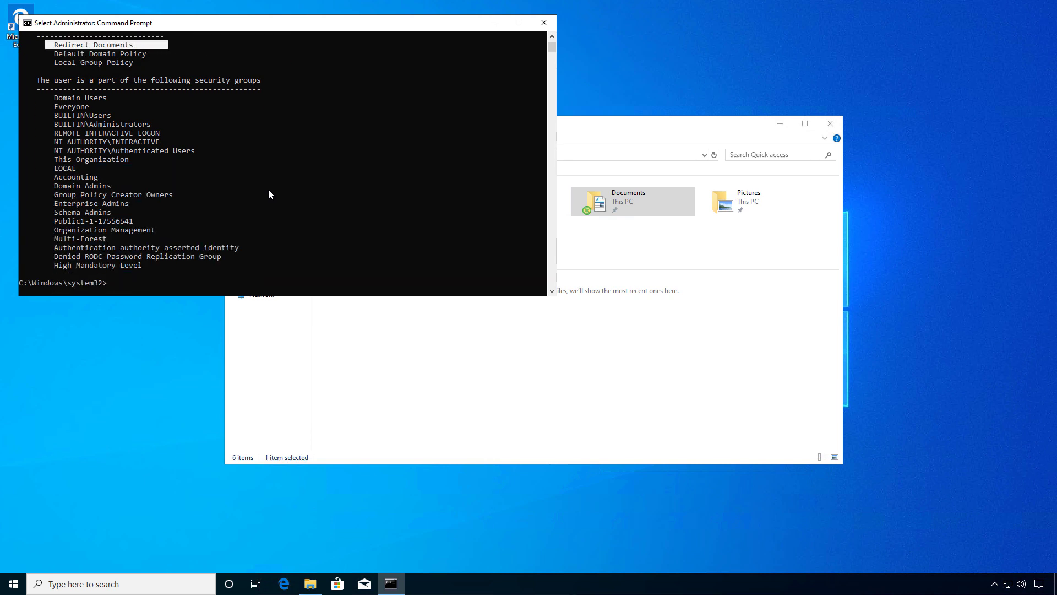